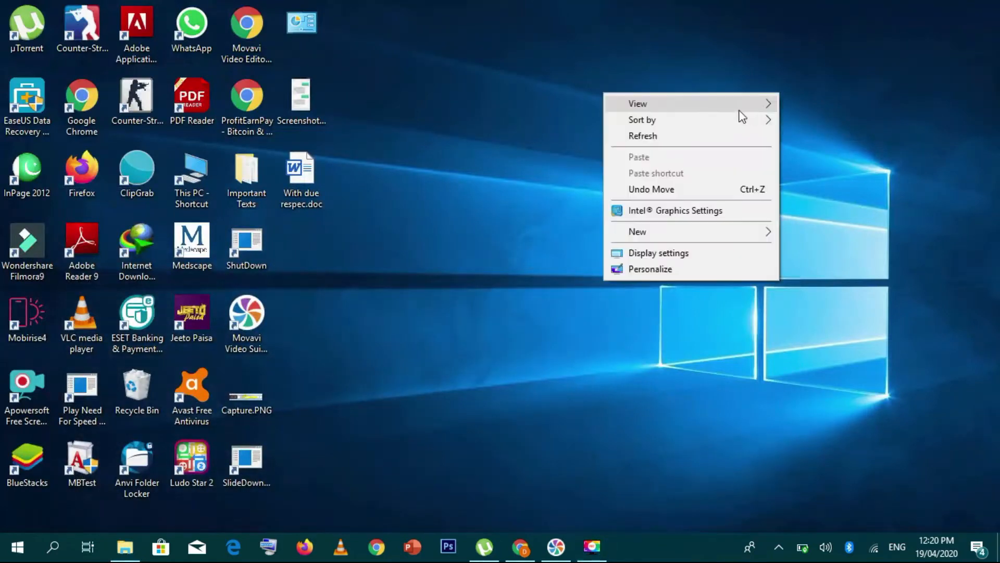
Refresh the desktop, open Disk Management by searching Windows for "disk ma", and minimize its window.
{"action": "left_click", "coordinate": [703, 138]}
{"action": "key", "text": "super"}
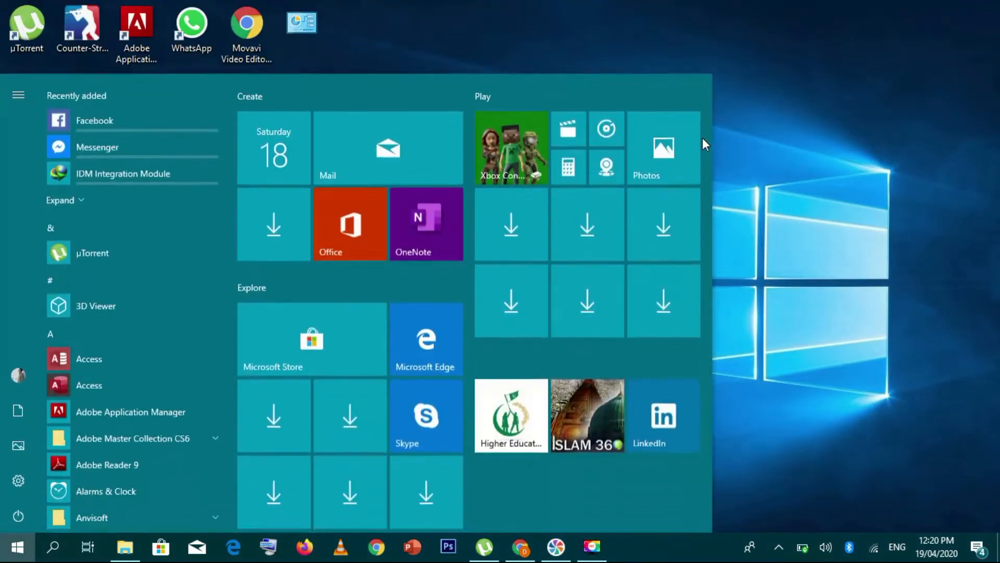
{"action": "type", "text": "dis"}
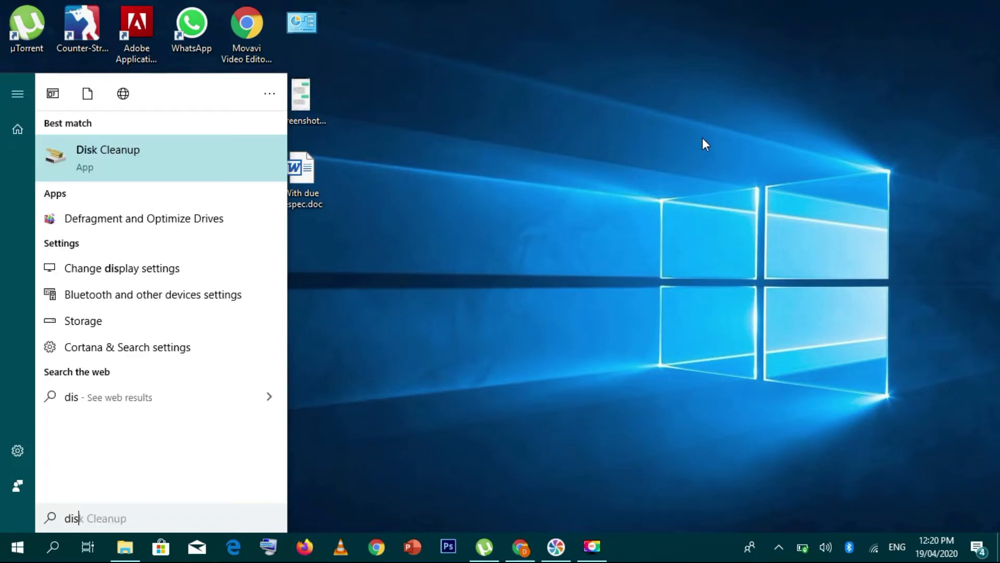
{"action": "type", "text": "k ma"}
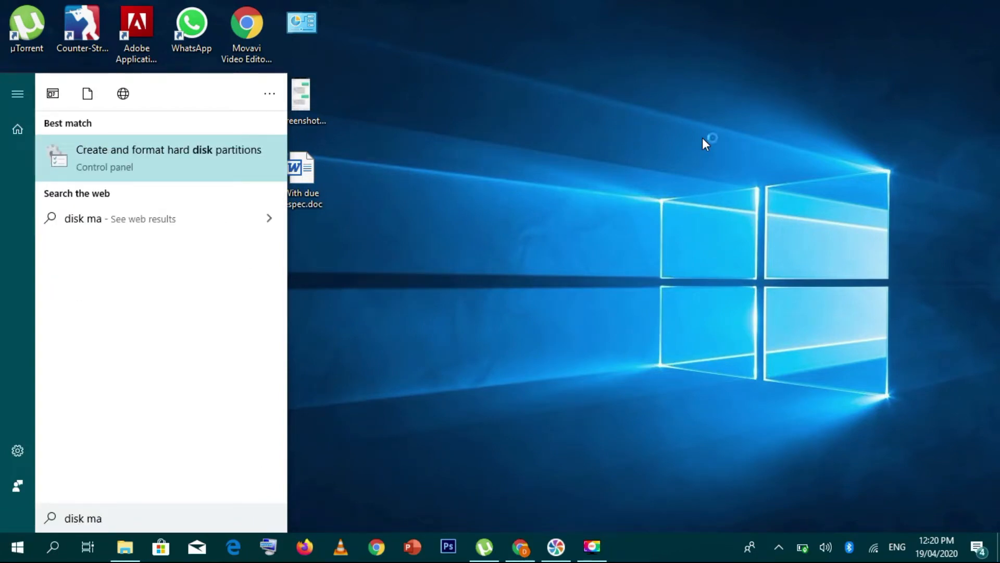
{"action": "key", "text": "Return"}
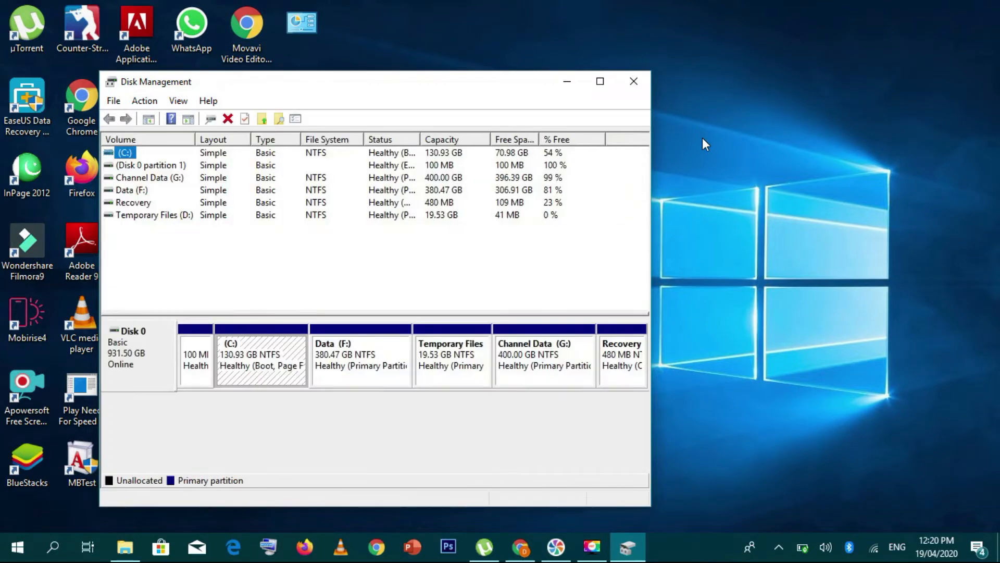
{"action": "left_click", "coordinate": [568, 82]}
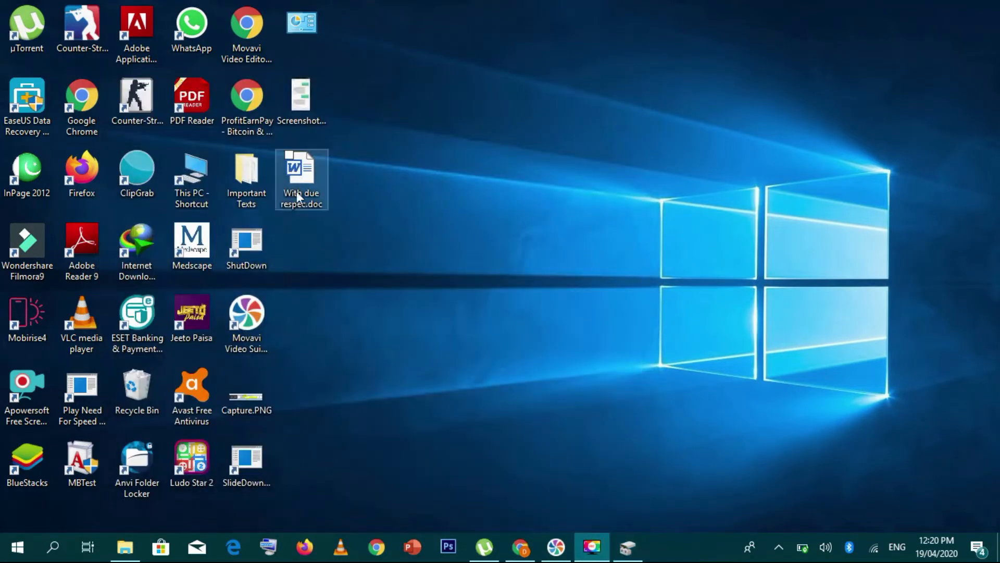
Open Computer Management from the This PC shortcut's Manage command and display its Disk Management view.
{"action": "right_click", "coordinate": [204, 189]}
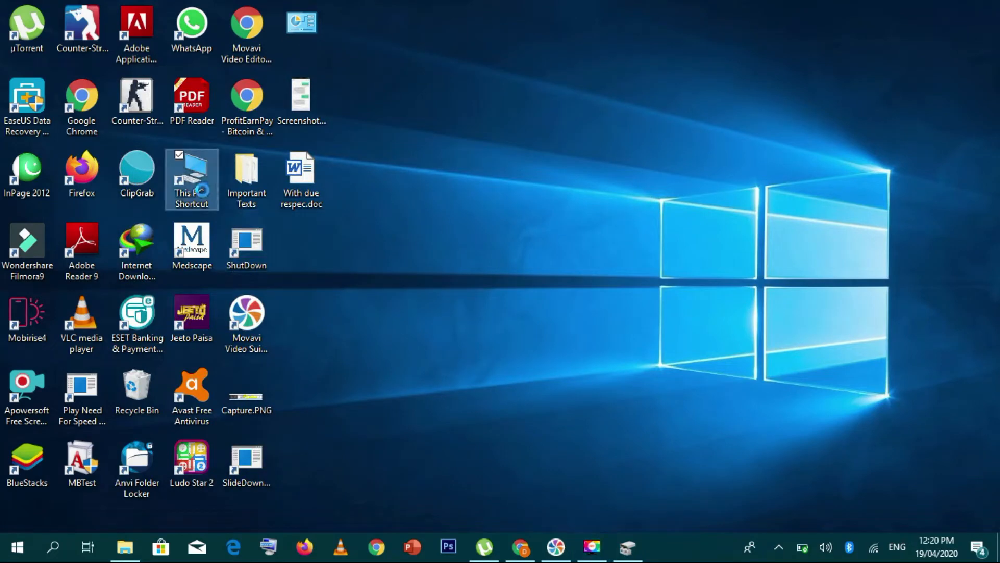
{"action": "left_click", "coordinate": [44, 297]}
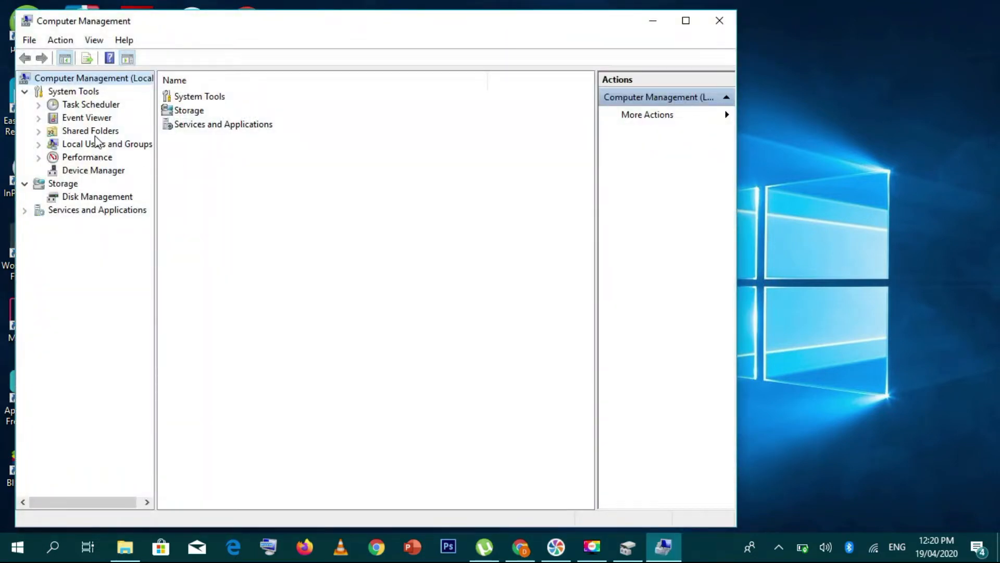
{"action": "left_click", "coordinate": [98, 198]}
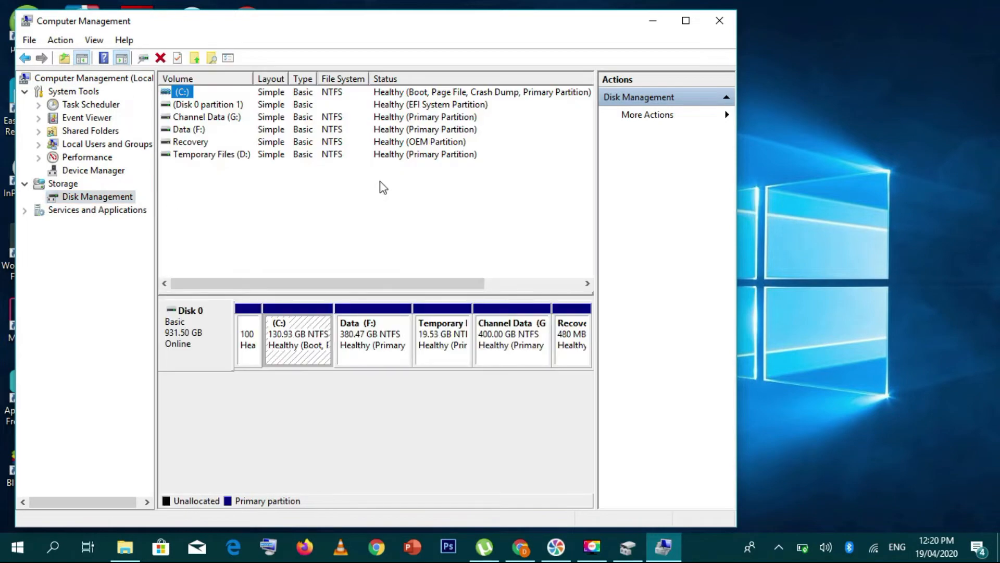
Compare the separate Disk Management window with Computer Management, close the separate one, and maximize Computer Management.
{"action": "left_click", "coordinate": [628, 547]}
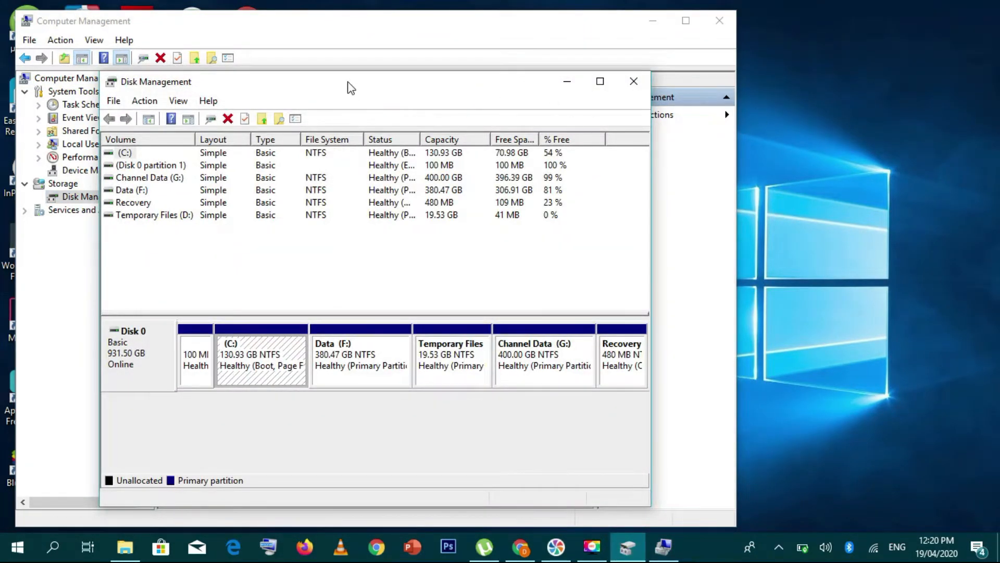
{"action": "left_click_drag", "start_coordinate": [348, 82], "coordinate": [884, 80]}
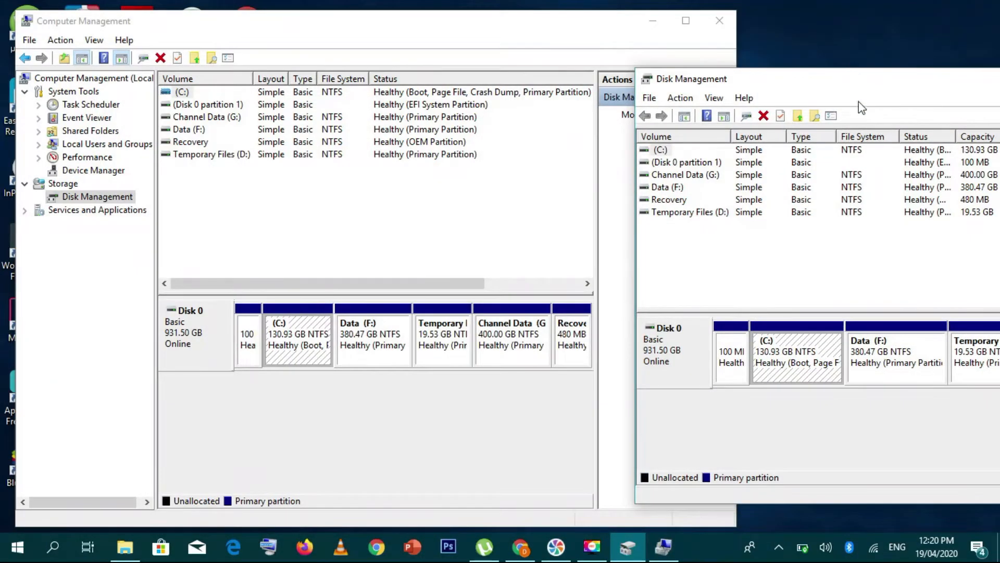
{"action": "left_click_drag", "start_coordinate": [880, 88], "coordinate": [549, 91]}
{"action": "left_click", "coordinate": [842, 85]}
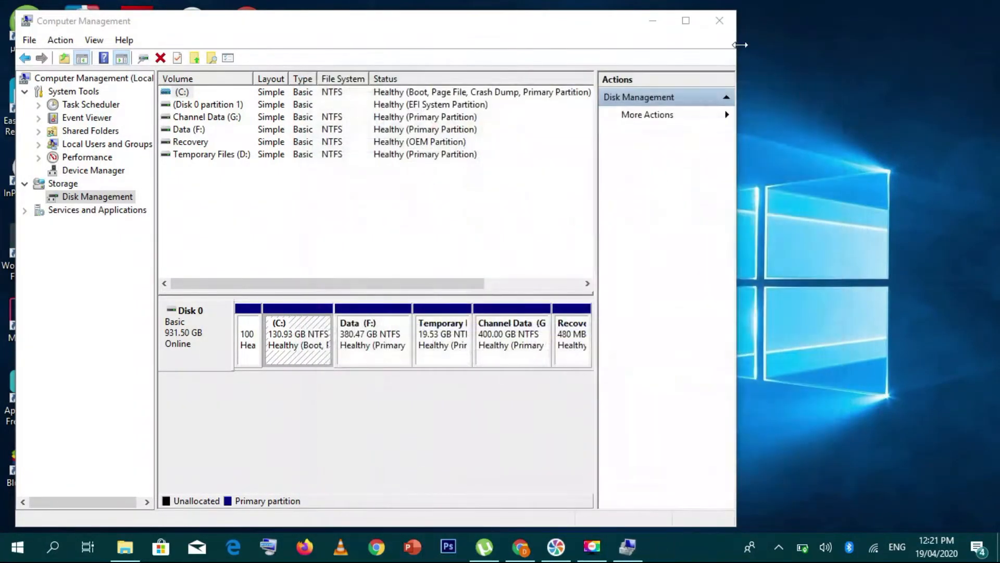
{"action": "left_click", "coordinate": [687, 22]}
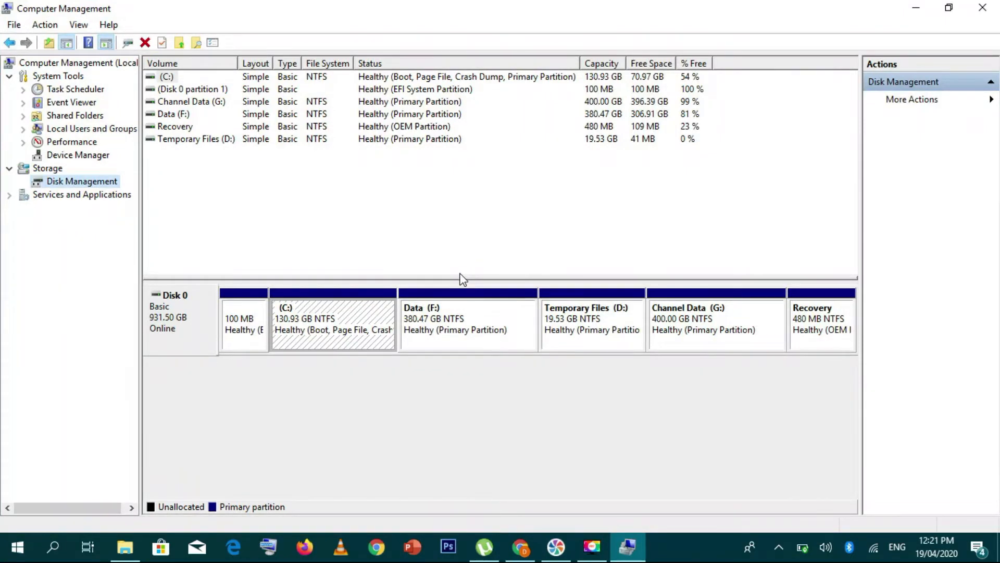
Check the Channel Data (G:) partition against its drive entry in File Explorer, returning to Computer Management.
{"action": "left_click", "coordinate": [698, 329]}
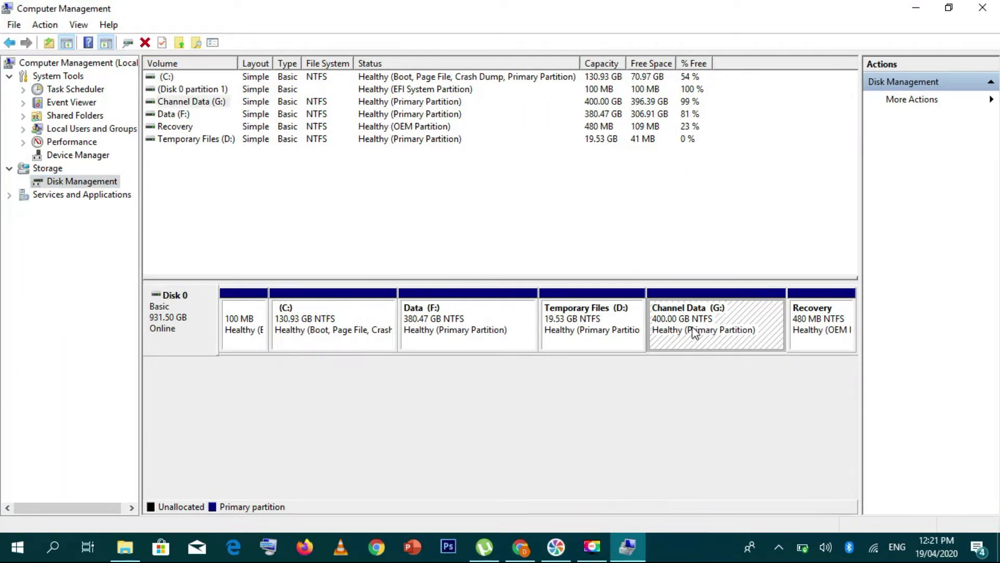
{"action": "left_click", "coordinate": [125, 547]}
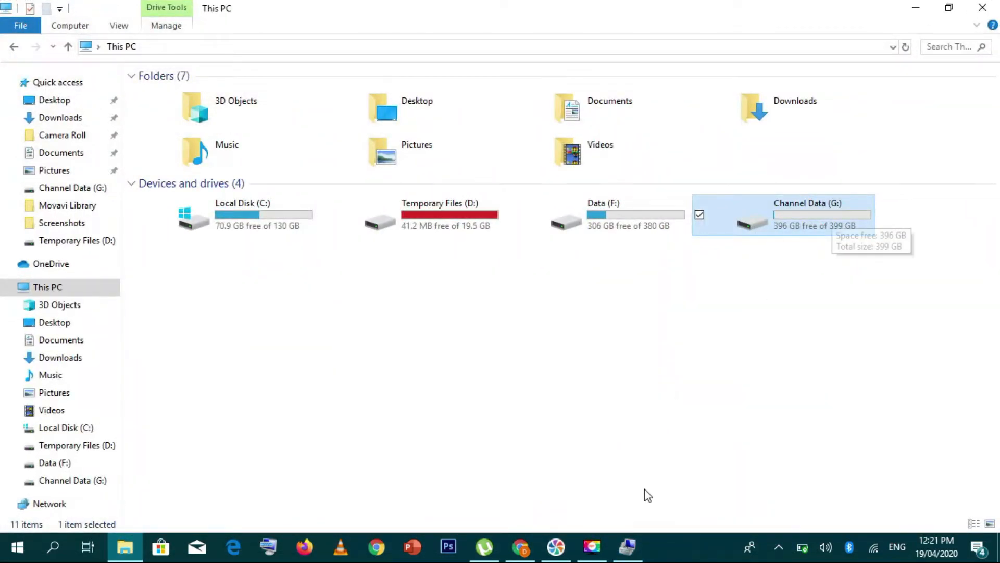
{"action": "left_click", "coordinate": [627, 547]}
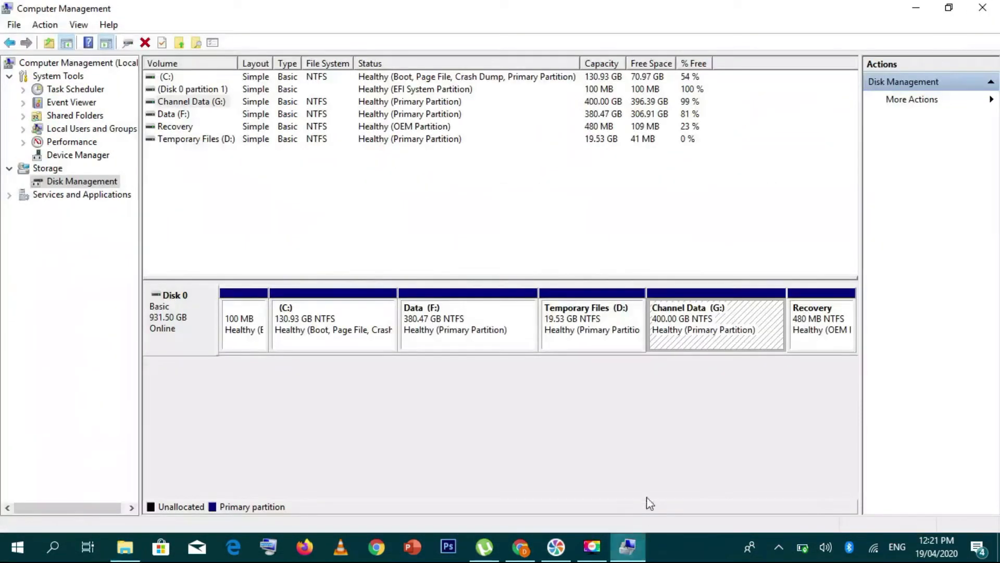
Shrink the Channel Data (G:) volume by 100000 MB.
{"action": "right_click", "coordinate": [672, 321]}
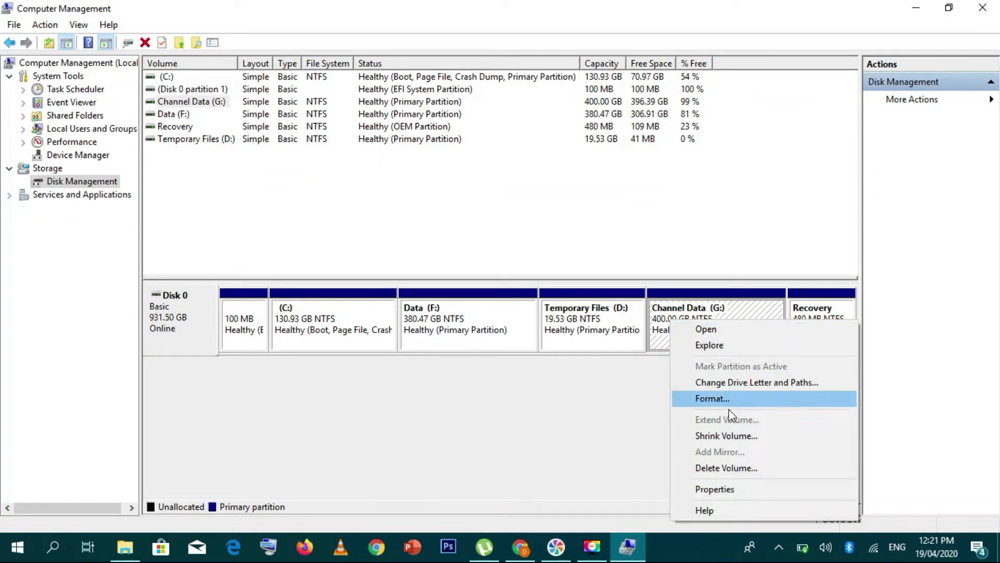
{"action": "left_click", "coordinate": [728, 436]}
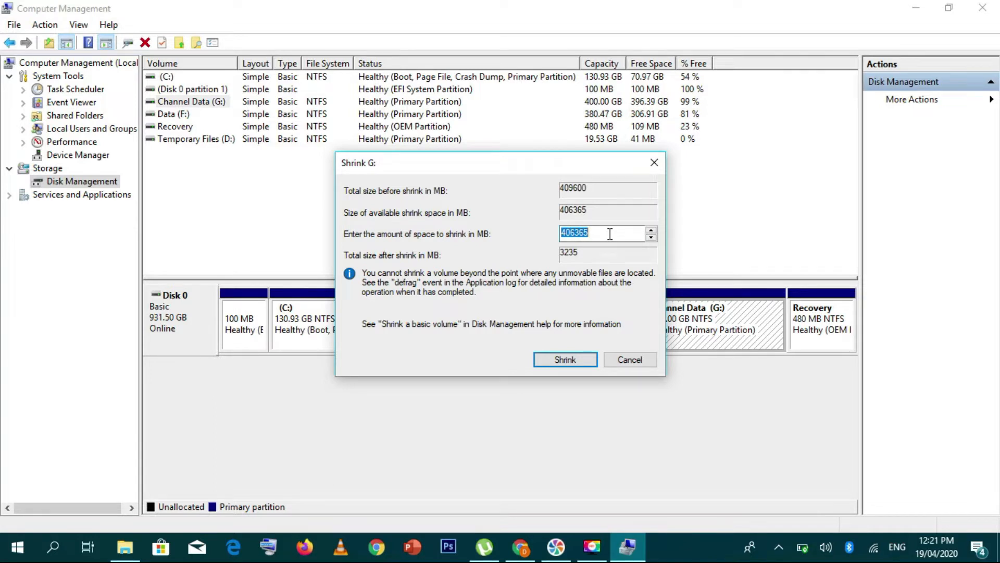
{"action": "type", "text": "100000"}
{"action": "left_click", "coordinate": [568, 366]}
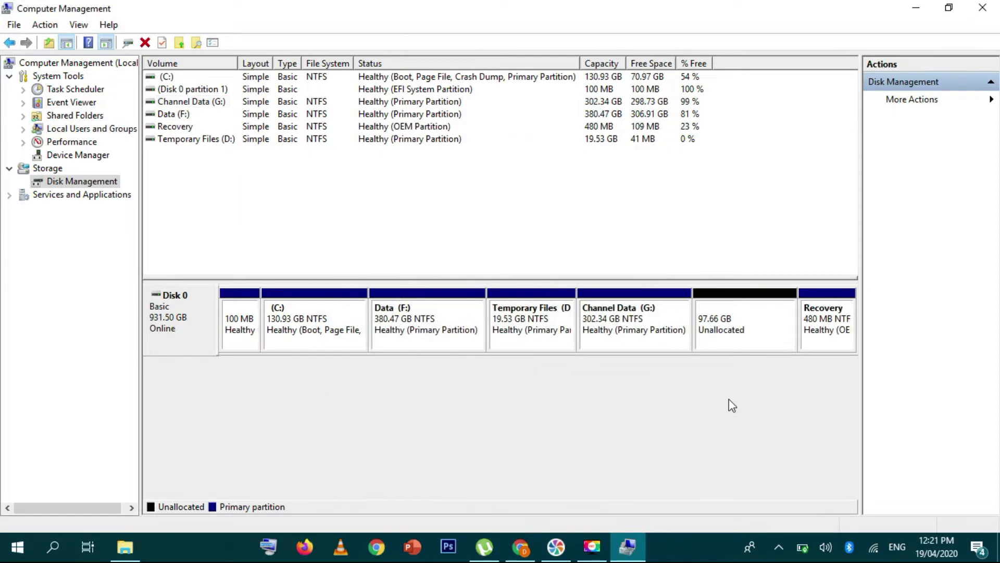
Create a 100000 MB simple volume in the unallocated space, quick-formatted as NTFS with default allocation unit size and the label New Volume.
{"action": "right_click", "coordinate": [744, 314]}
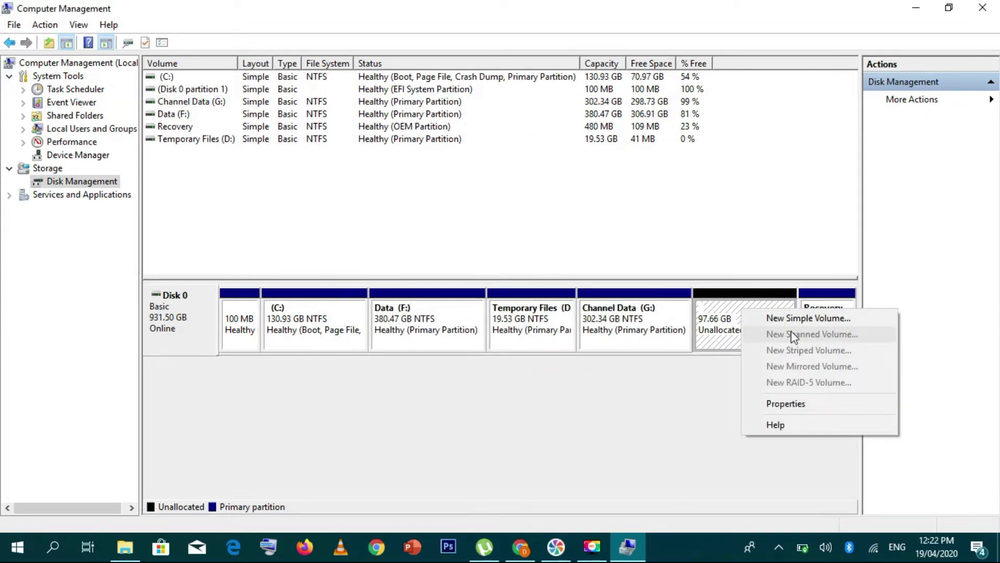
{"action": "left_click", "coordinate": [778, 319]}
{"action": "left_click", "coordinate": [426, 339]}
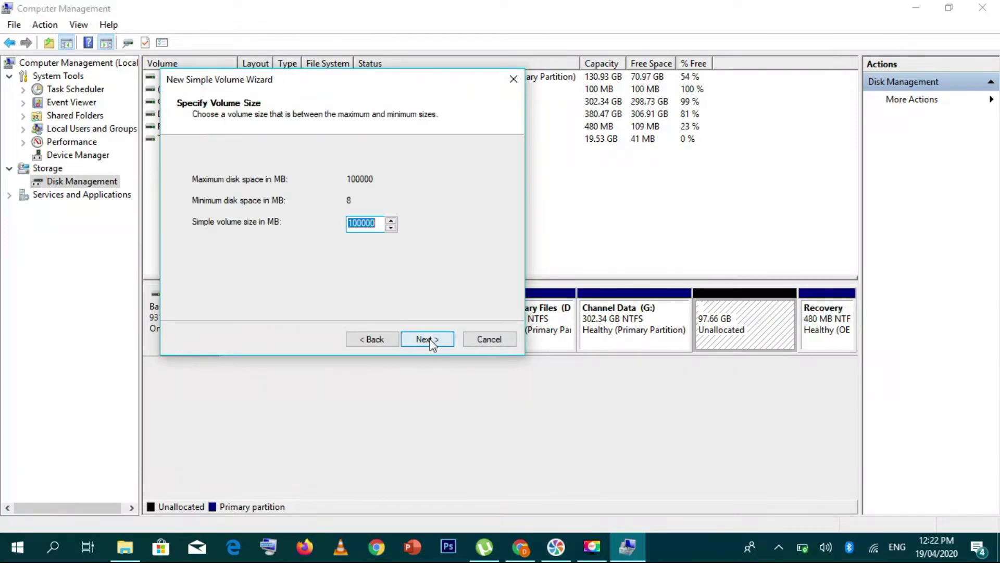
{"action": "left_click", "coordinate": [426, 340]}
{"action": "left_click", "coordinate": [427, 339]}
{"action": "left_click", "coordinate": [426, 340]}
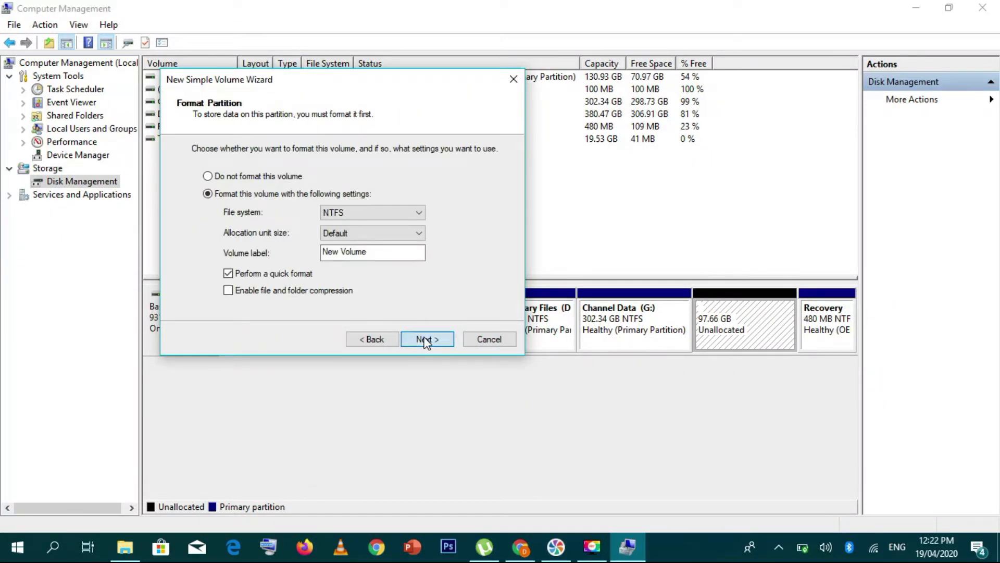
{"action": "left_click", "coordinate": [426, 339]}
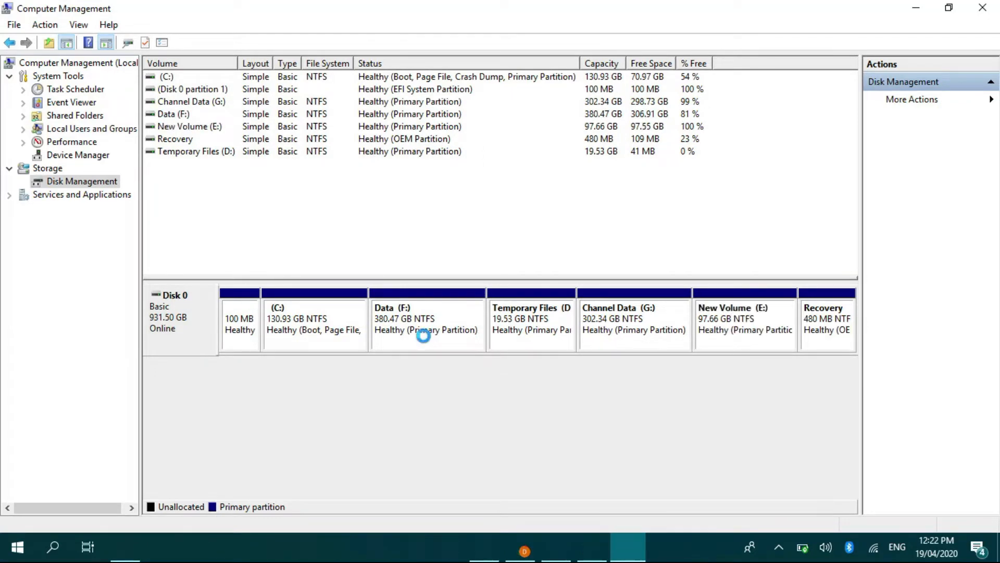
Look for the new volume among the drives in File Explorer, refreshing the This PC view.
{"action": "left_click", "coordinate": [751, 326]}
{"action": "left_click", "coordinate": [125, 547]}
{"action": "right_click", "coordinate": [614, 299]}
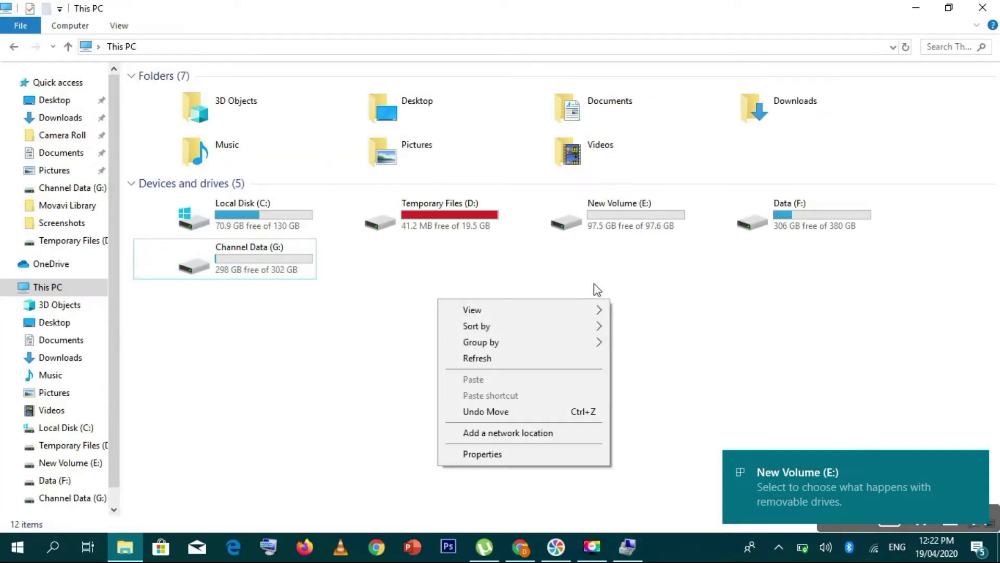
{"action": "left_click", "coordinate": [515, 354]}
Rename the New Volume (E:) drive as XYZ, granting administrator permission for the change.
{"action": "left_click", "coordinate": [638, 223]}
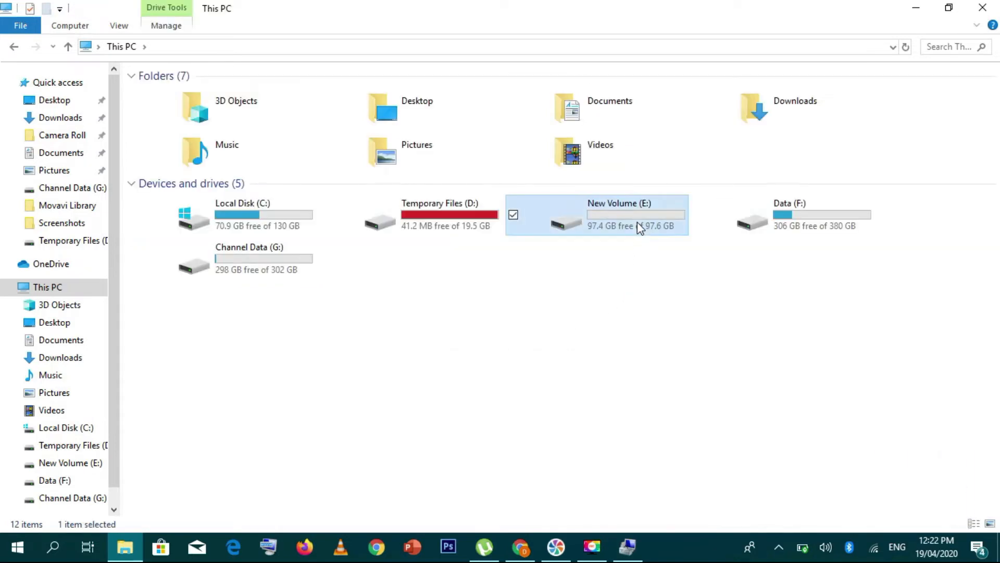
{"action": "right_click", "coordinate": [637, 223]}
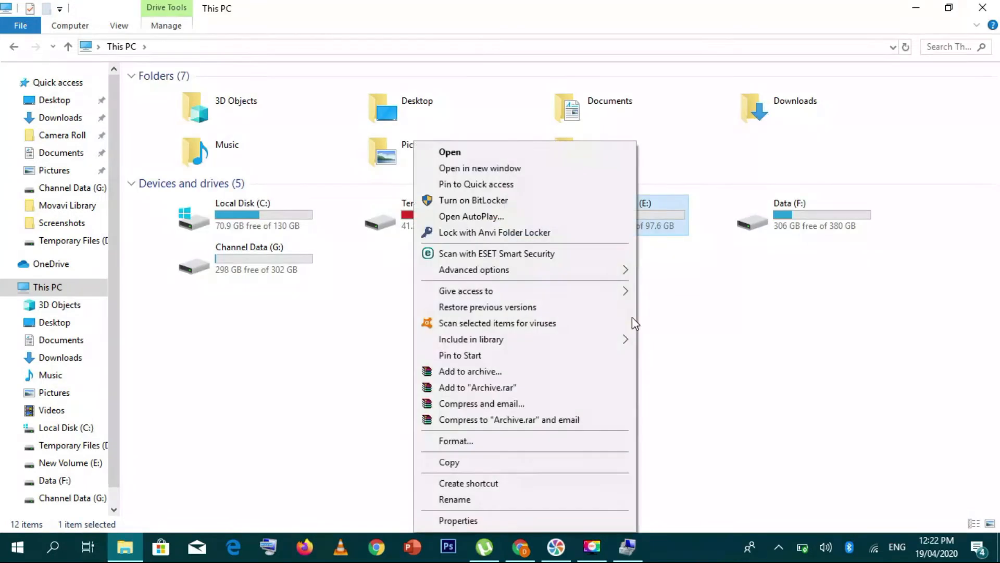
{"action": "left_click", "coordinate": [502, 504]}
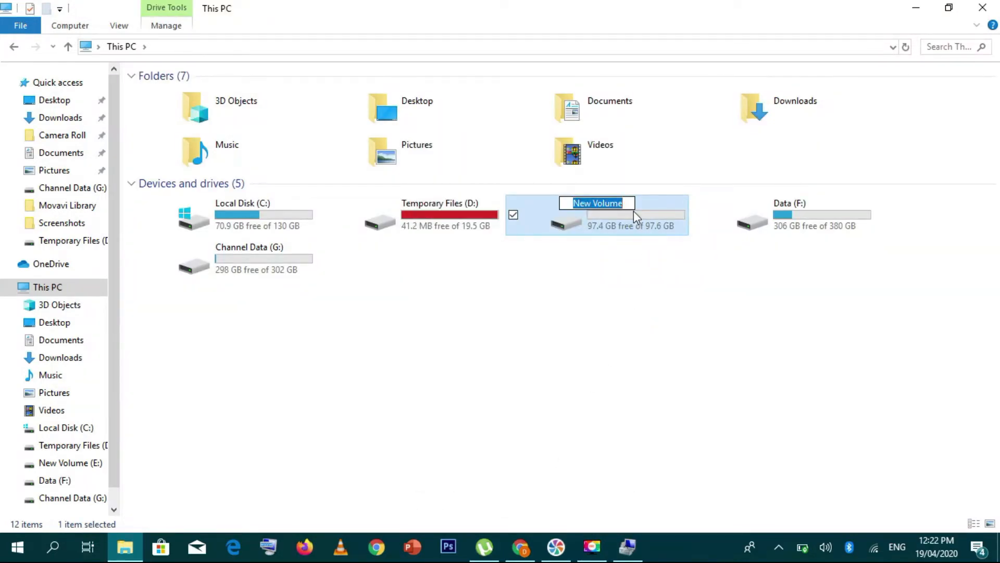
{"action": "type", "text": "XYZ"}
{"action": "key", "text": "Return"}
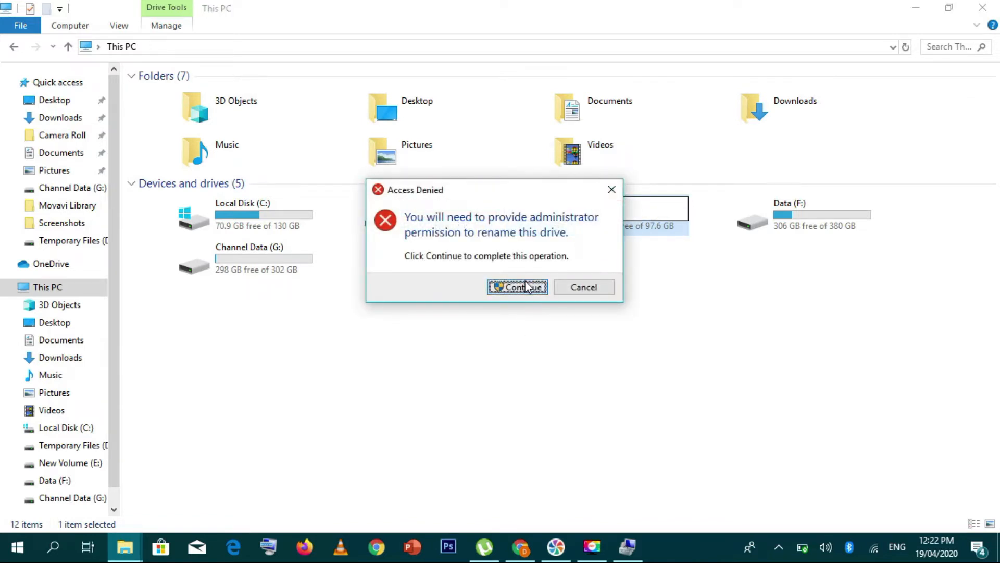
{"action": "left_click", "coordinate": [527, 286]}
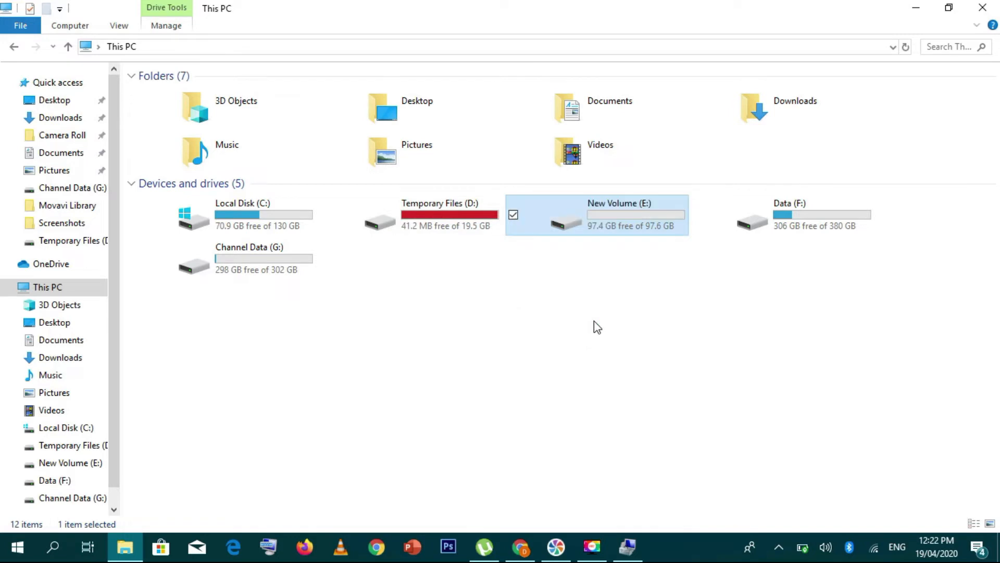
Refresh This PC and examine the XYZ (E:) and Channel Data (G:) drives.
{"action": "right_click", "coordinate": [611, 302]}
{"action": "left_click", "coordinate": [515, 363]}
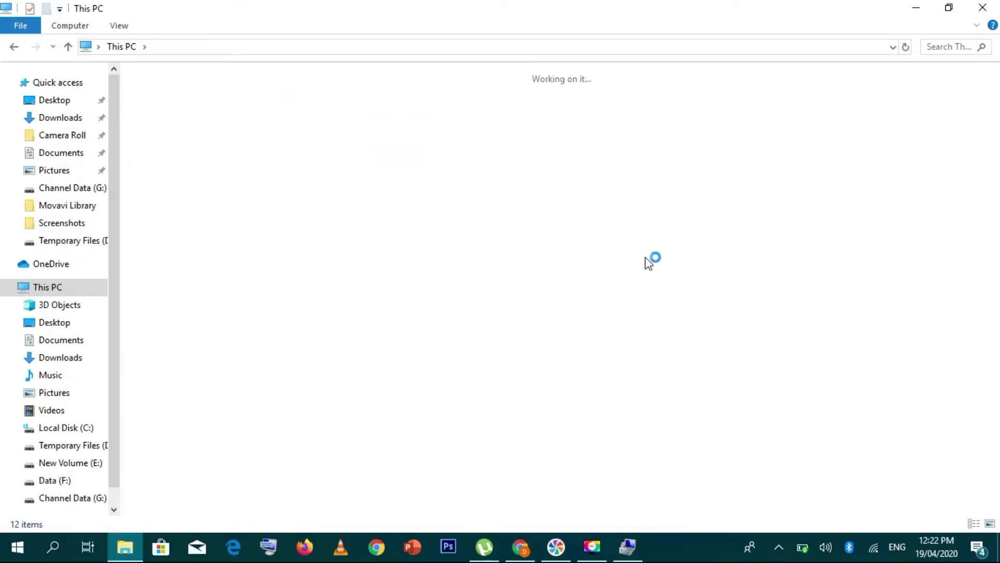
{"action": "left_click", "coordinate": [649, 235]}
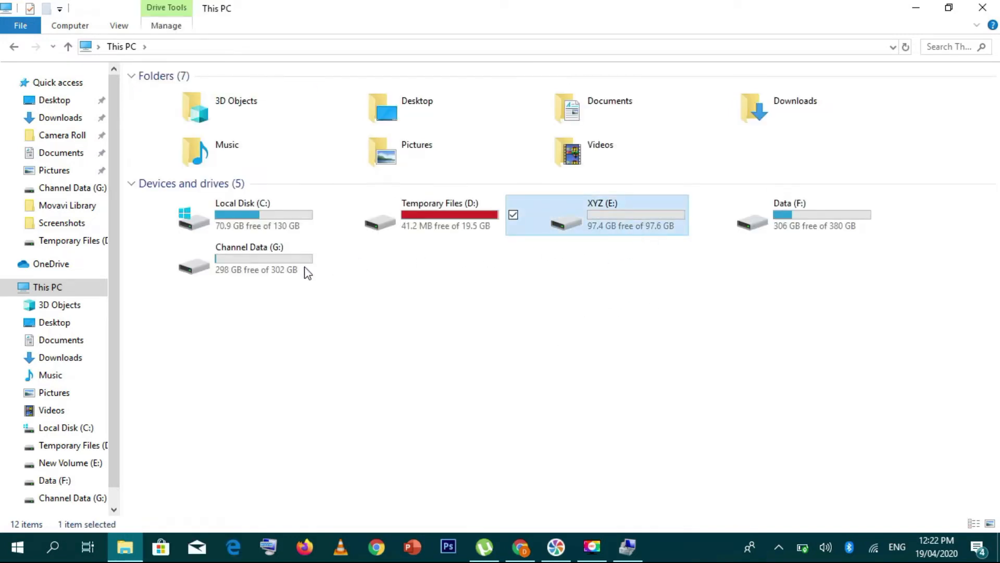
{"action": "left_click", "coordinate": [227, 273]}
{"action": "left_click", "coordinate": [603, 235]}
Switch to Computer Management and delete the XYZ (E:) volume, accepting the loss of its data.
{"action": "left_click", "coordinate": [629, 545]}
{"action": "right_click", "coordinate": [730, 326]}
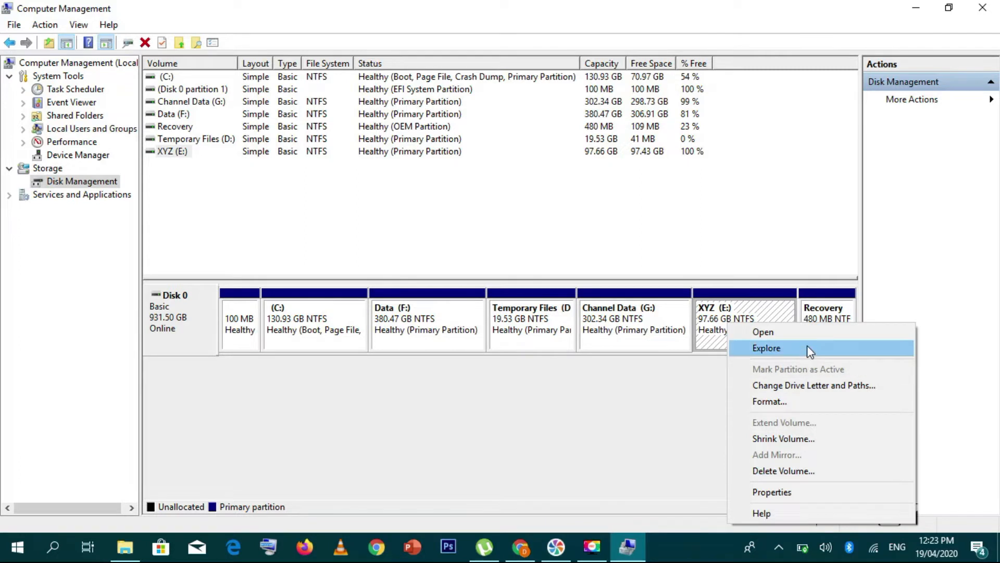
{"action": "left_click", "coordinate": [803, 473]}
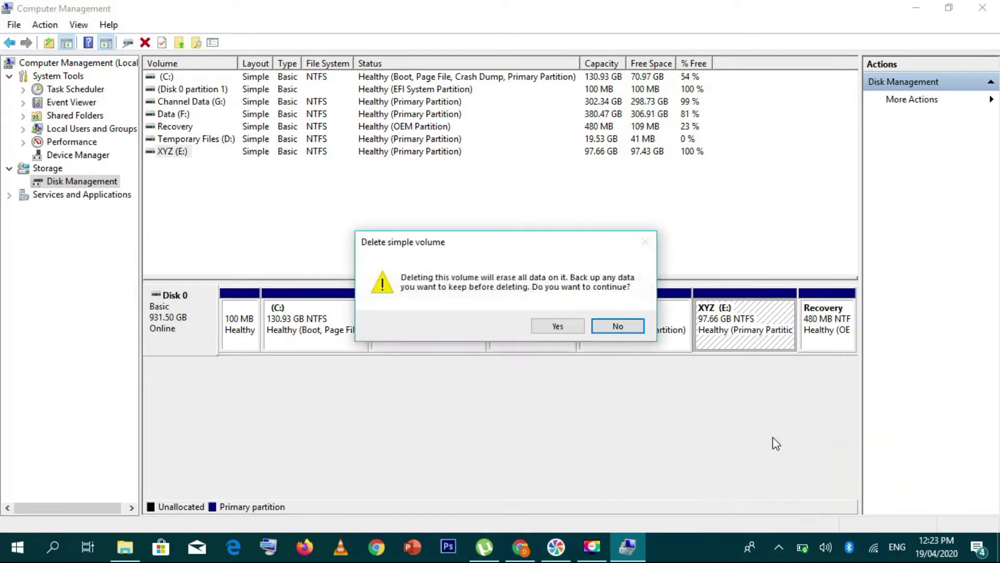
{"action": "left_click", "coordinate": [563, 328]}
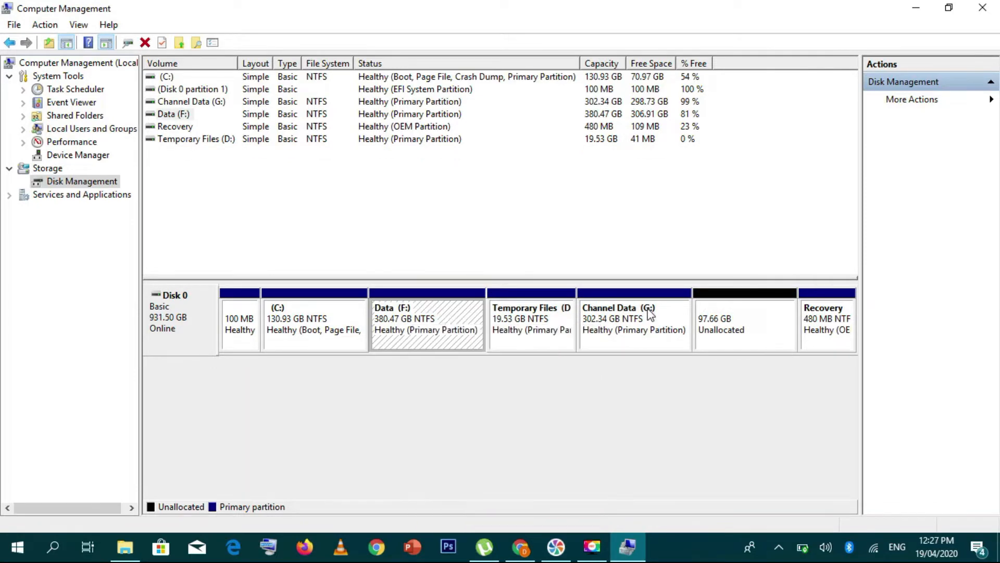
Extend the Channel Data (G:) volume by the full 100000 MB of unallocated space on Disk 0.
{"action": "right_click", "coordinate": [649, 310]}
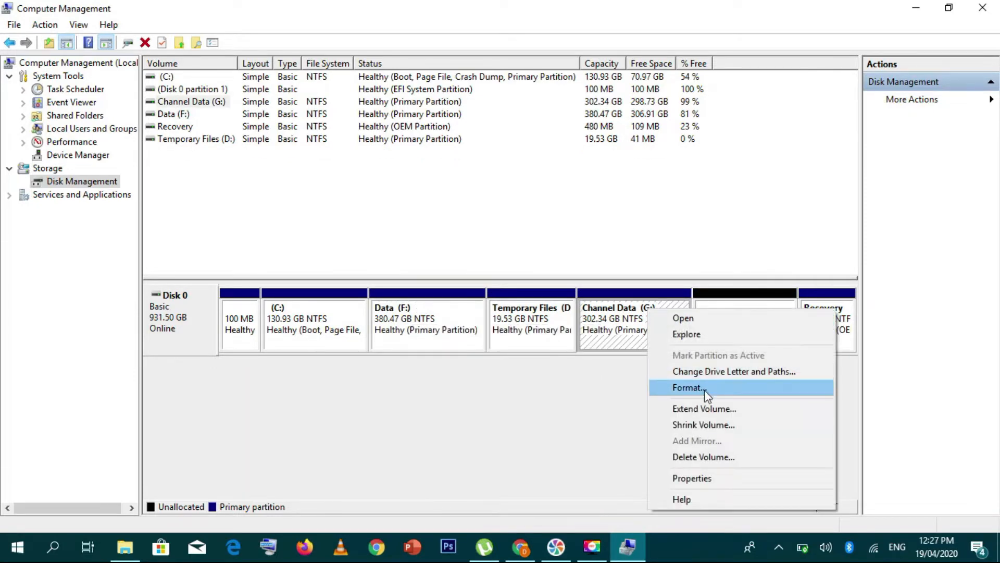
{"action": "left_click", "coordinate": [706, 409]}
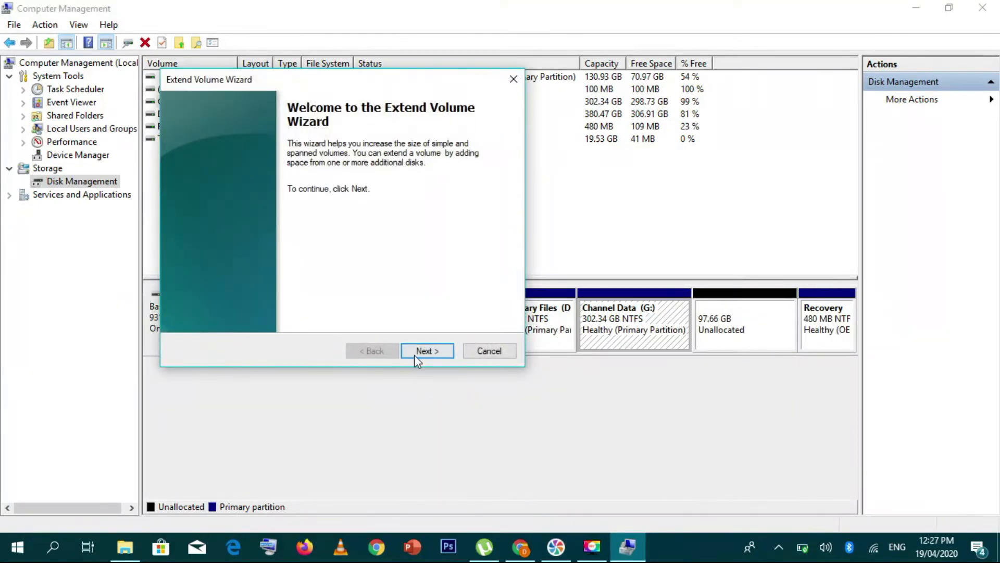
{"action": "left_click", "coordinate": [415, 350]}
{"action": "left_click", "coordinate": [411, 308]}
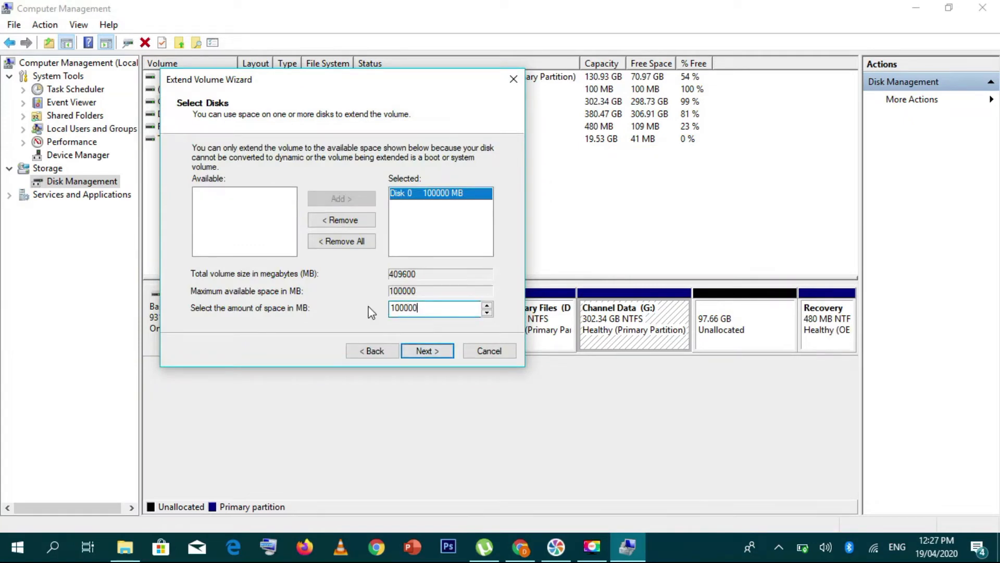
{"action": "left_click", "coordinate": [436, 351]}
{"action": "left_click", "coordinate": [435, 351]}
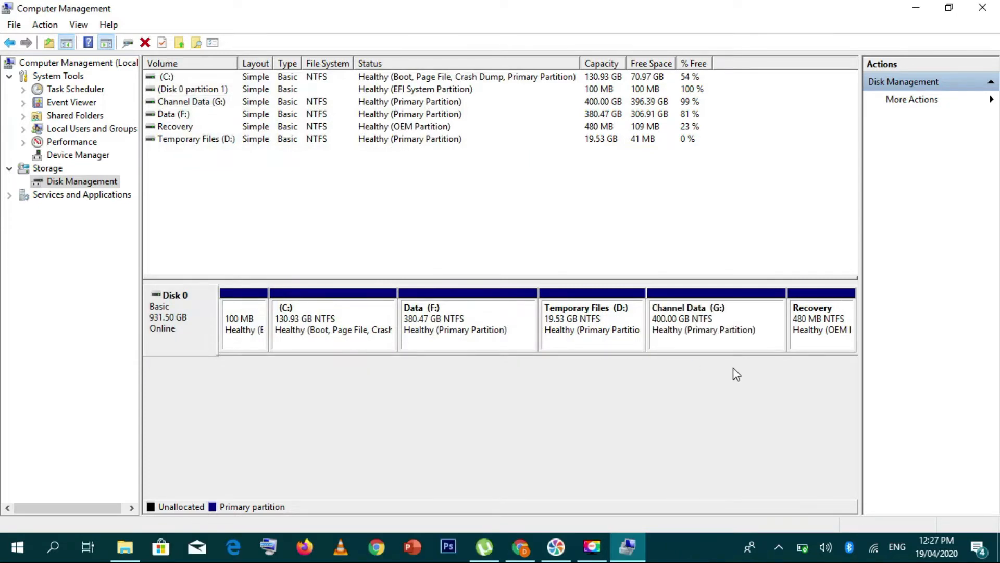
Switch to File Explorer and cut all folders on the Temporary Files (D:) drive.
{"action": "left_click", "coordinate": [576, 333]}
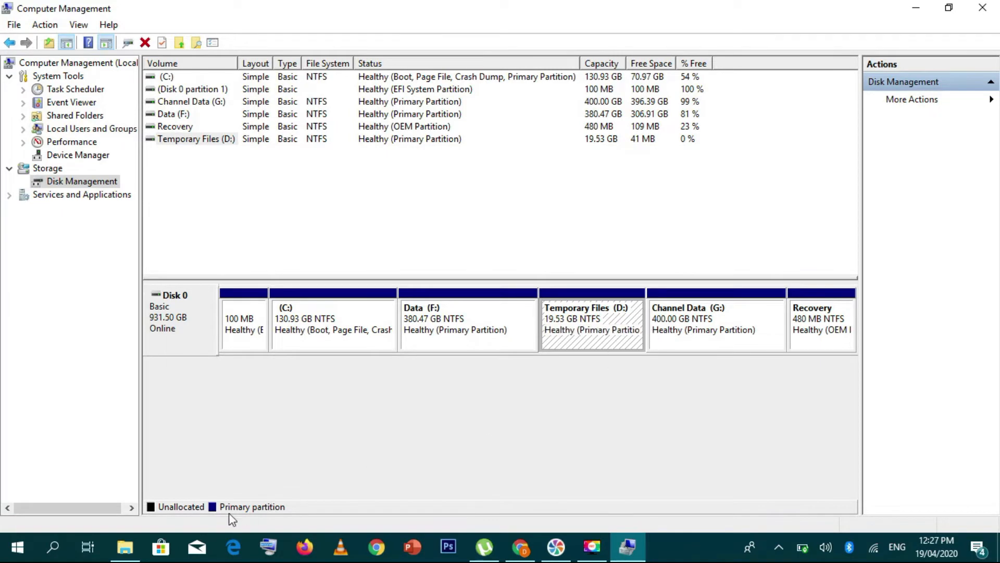
{"action": "left_click", "coordinate": [125, 547]}
{"action": "left_click", "coordinate": [452, 229]}
{"action": "double_click", "coordinate": [451, 229]}
{"action": "key", "text": "ctrl+a"}
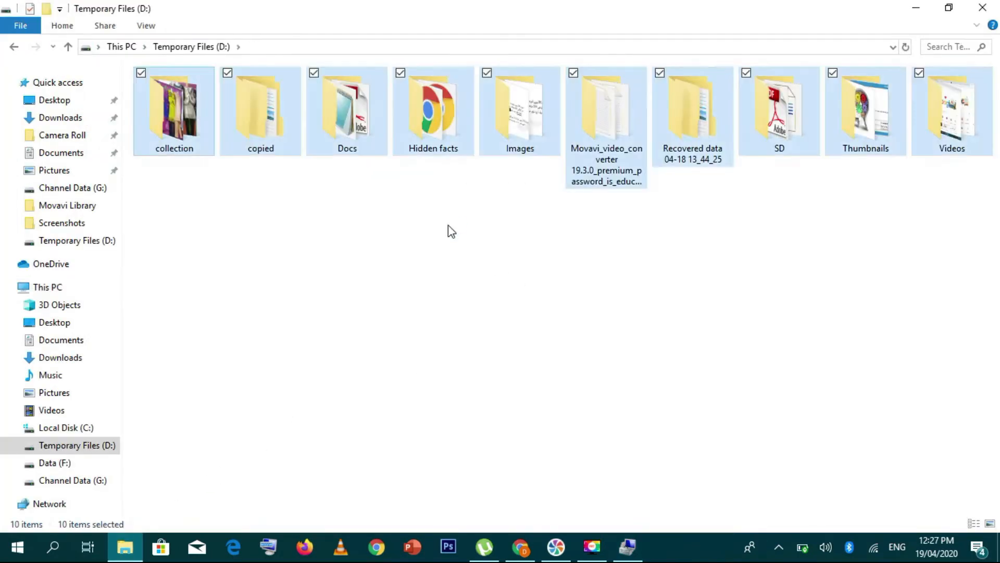
{"action": "key", "text": "ctrl+x"}
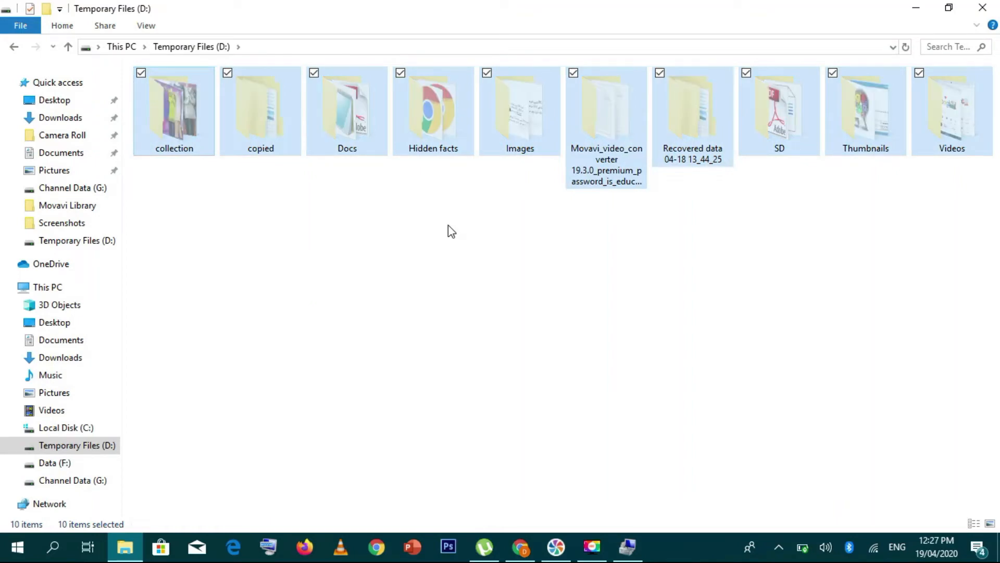
Create a folder named "TEmp files" on the Data (F:) drive and paste the cut folders into it.
{"action": "key", "text": "BackSpace"}
{"action": "double_click", "coordinate": [646, 210]}
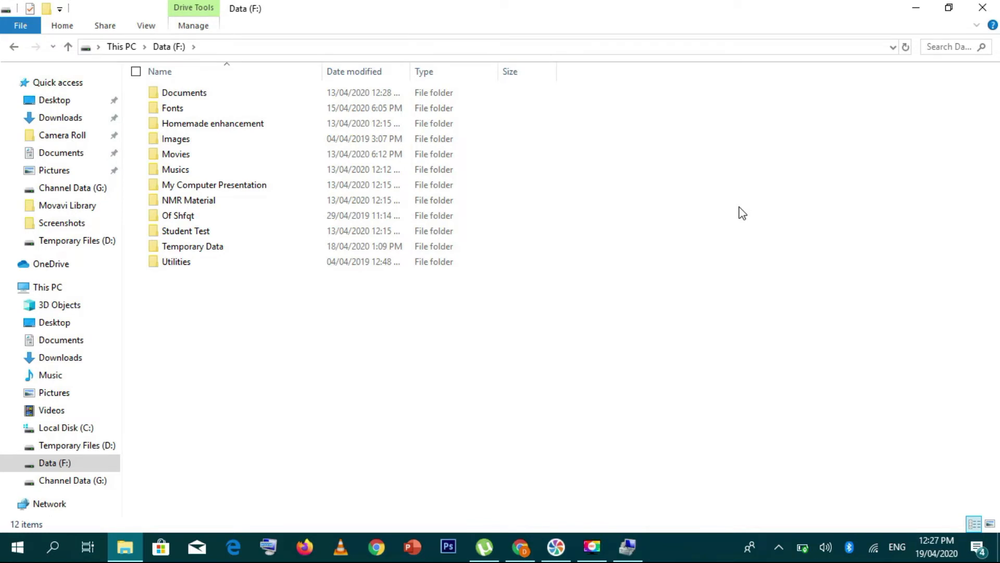
{"action": "key", "text": "ctrl+shift+n"}
{"action": "type", "text": "TE"}
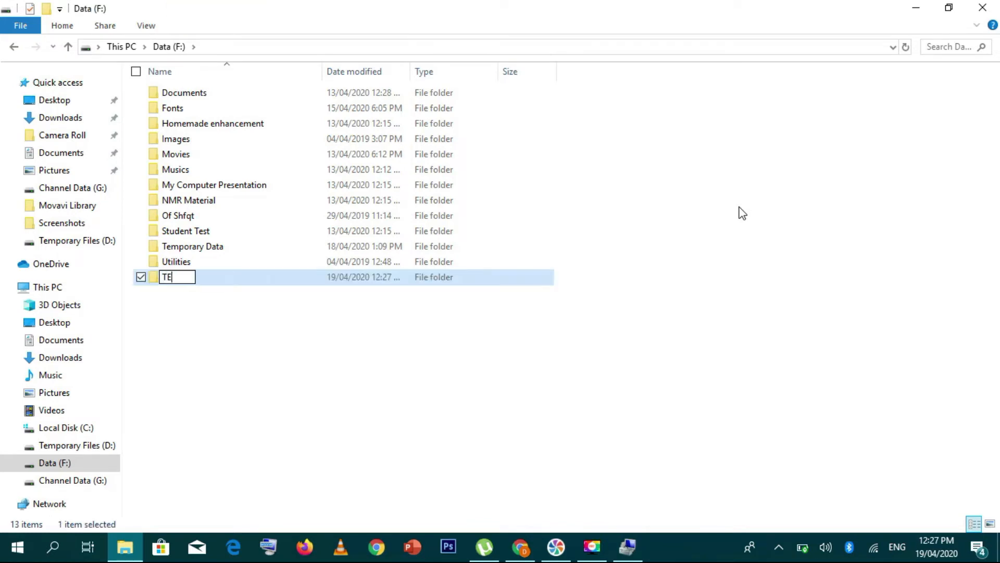
{"action": "type", "text": "mp files"}
{"action": "key", "text": "Return"}
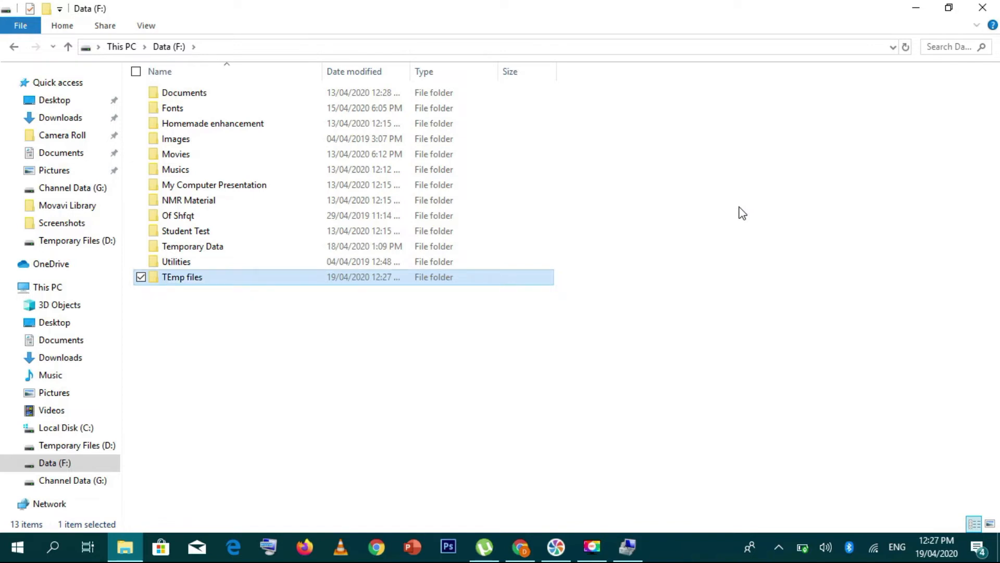
{"action": "key", "text": "Return"}
{"action": "key", "text": "ctrl+v"}
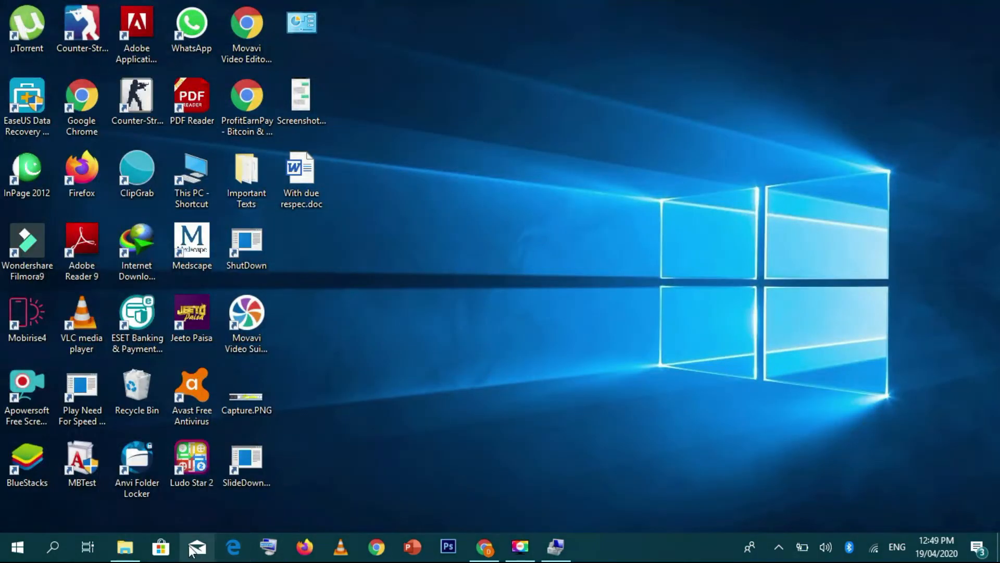
Check in File Explorer whether the Temporary Files (D:) drive still holds any contents, returning to This PC.
{"action": "left_click", "coordinate": [125, 547]}
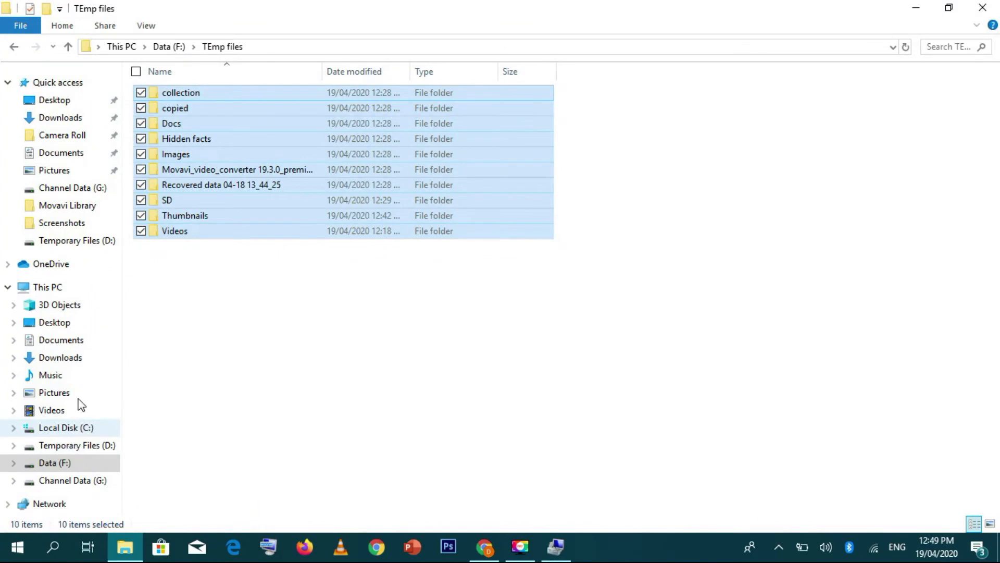
{"action": "left_click", "coordinate": [70, 289]}
{"action": "left_click", "coordinate": [454, 358]}
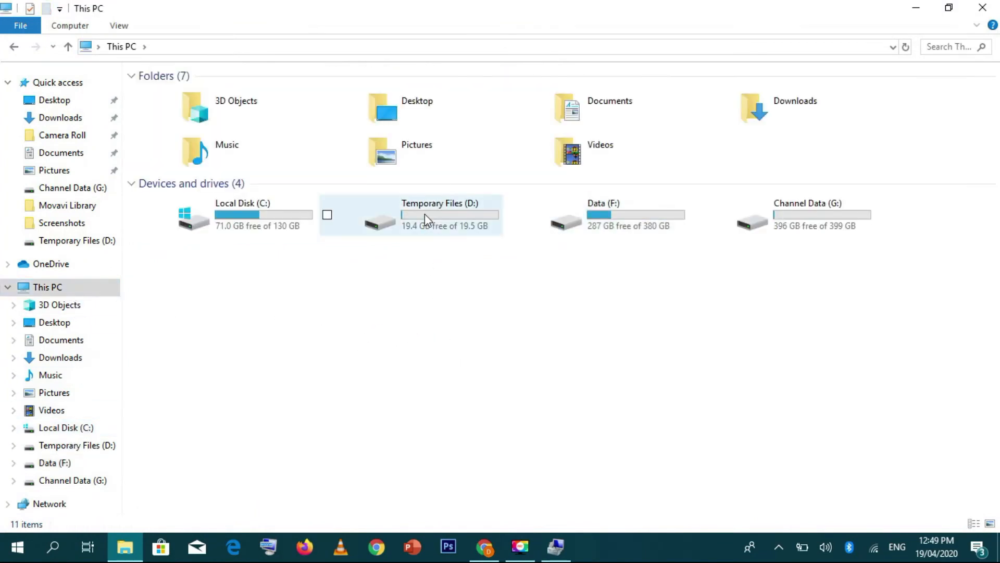
{"action": "double_click", "coordinate": [434, 224]}
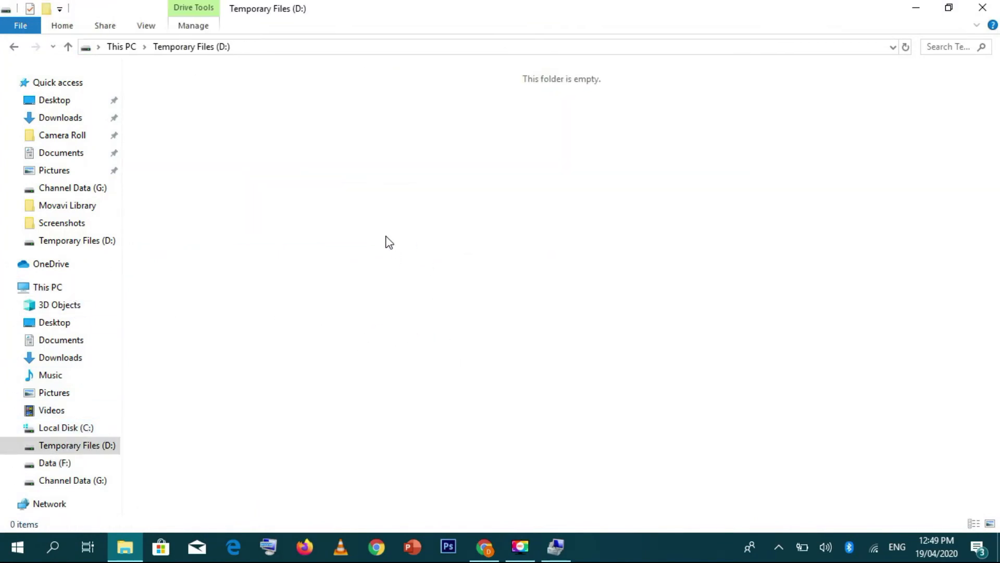
{"action": "key", "text": "alt+Left"}
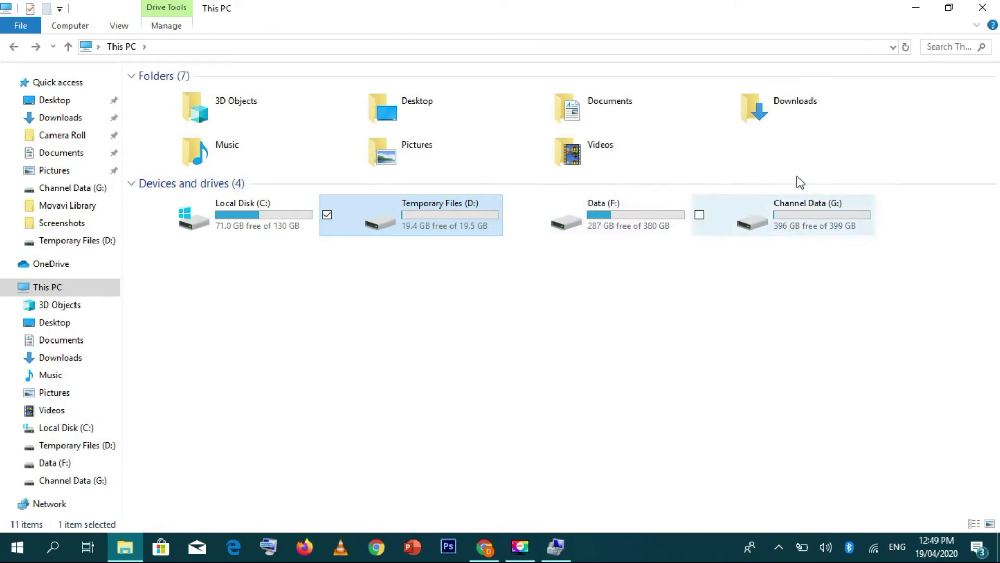
Close File Explorer, switch to Computer Management and delete the Temporary Files (D:) volume, accepting the loss of its data.
{"action": "left_click", "coordinate": [982, 7]}
{"action": "left_click", "coordinate": [556, 546]}
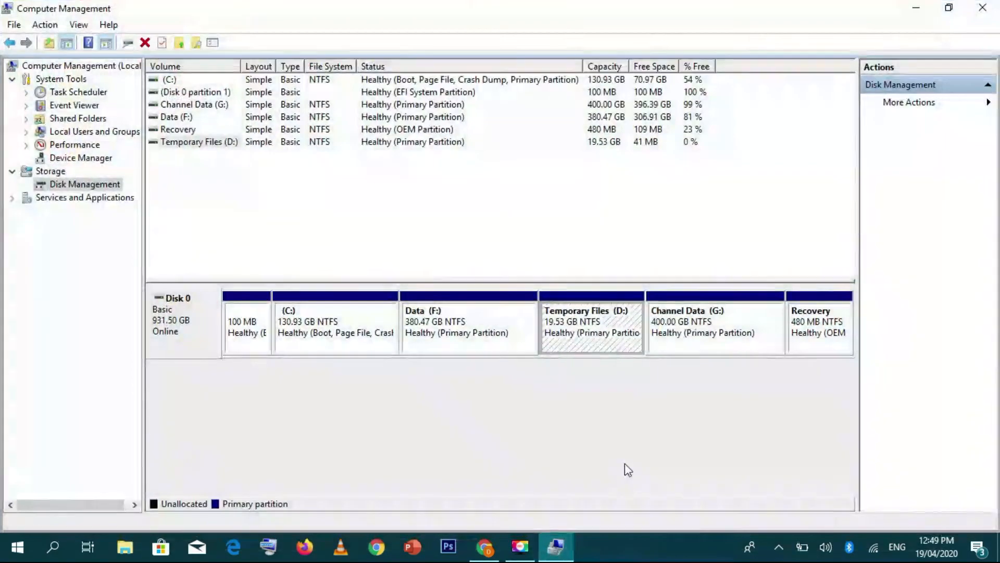
{"action": "right_click", "coordinate": [589, 340]}
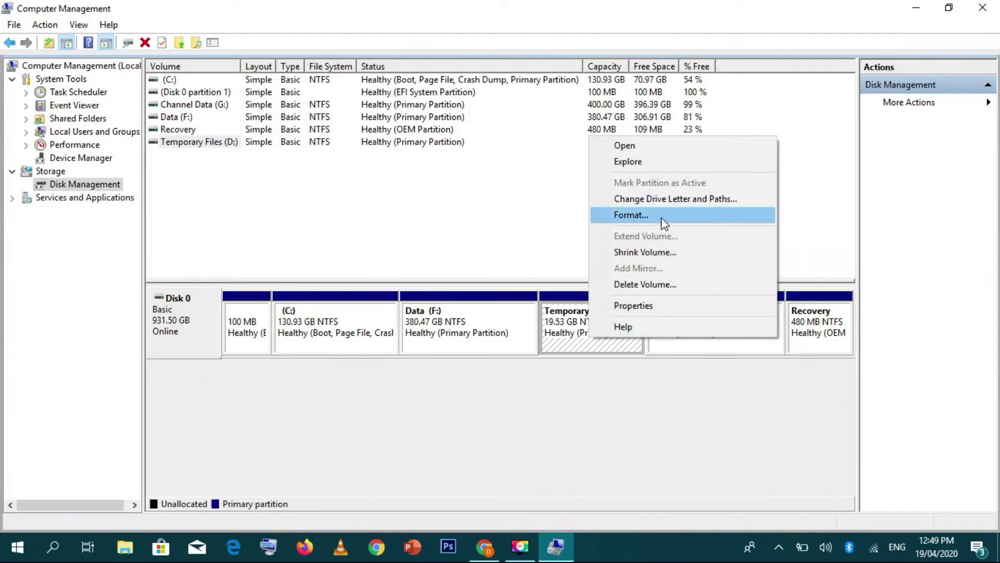
{"action": "left_click", "coordinate": [661, 284]}
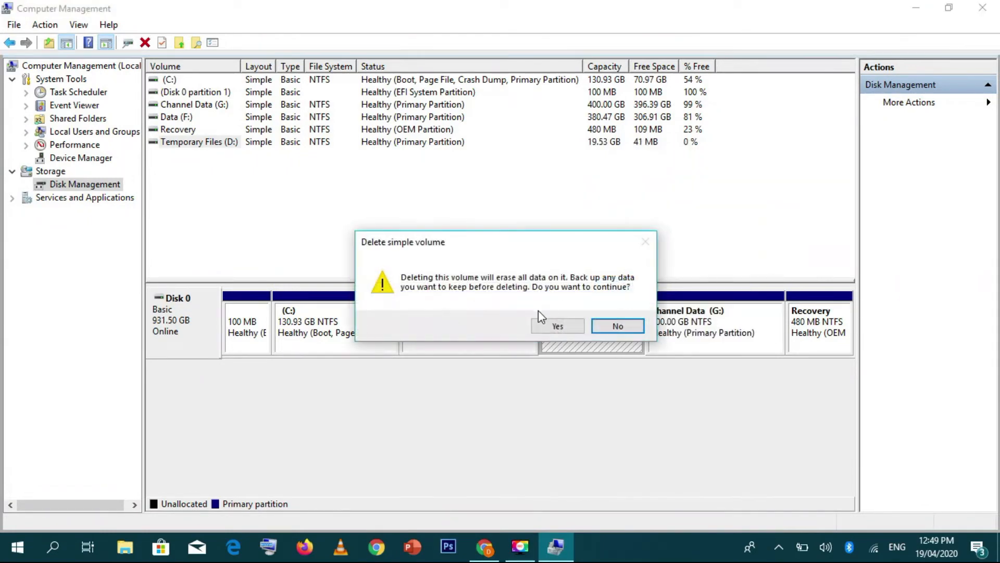
{"action": "left_click", "coordinate": [555, 326]}
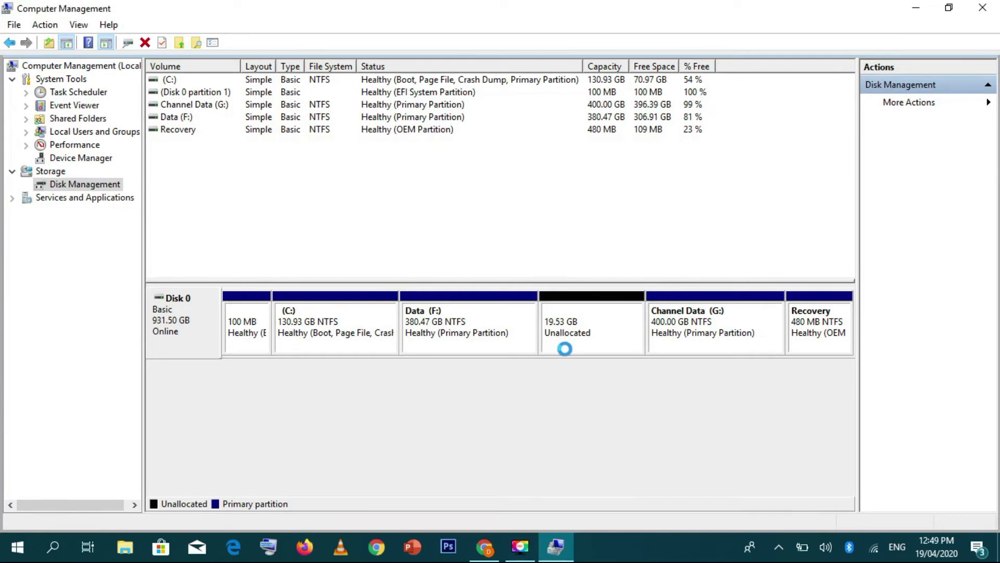
Extend the Data (F:) volume by the full 19999 MB of adjacent unallocated space on Disk 0.
{"action": "left_click", "coordinate": [578, 316]}
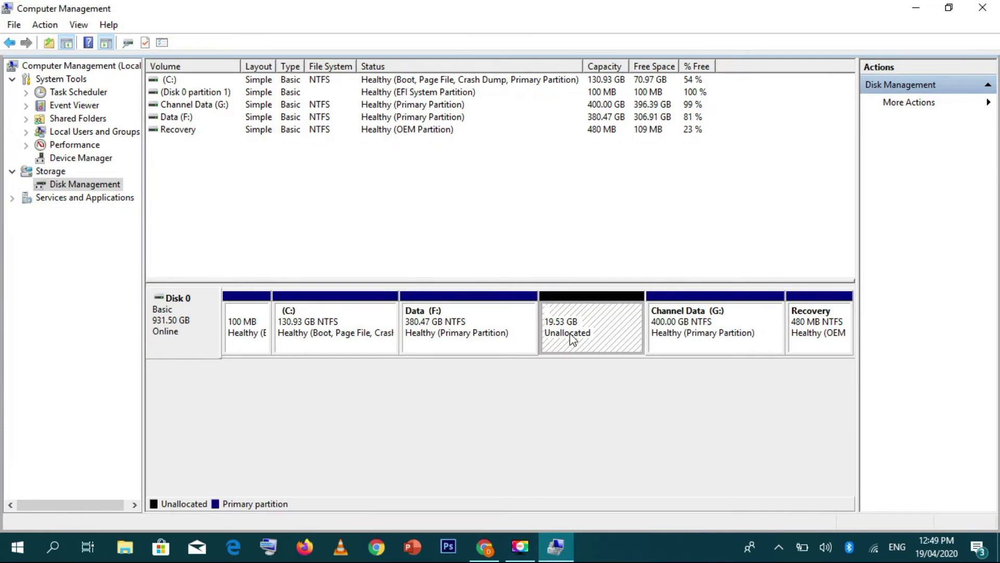
{"action": "left_click", "coordinate": [459, 340]}
{"action": "right_click", "coordinate": [459, 339]}
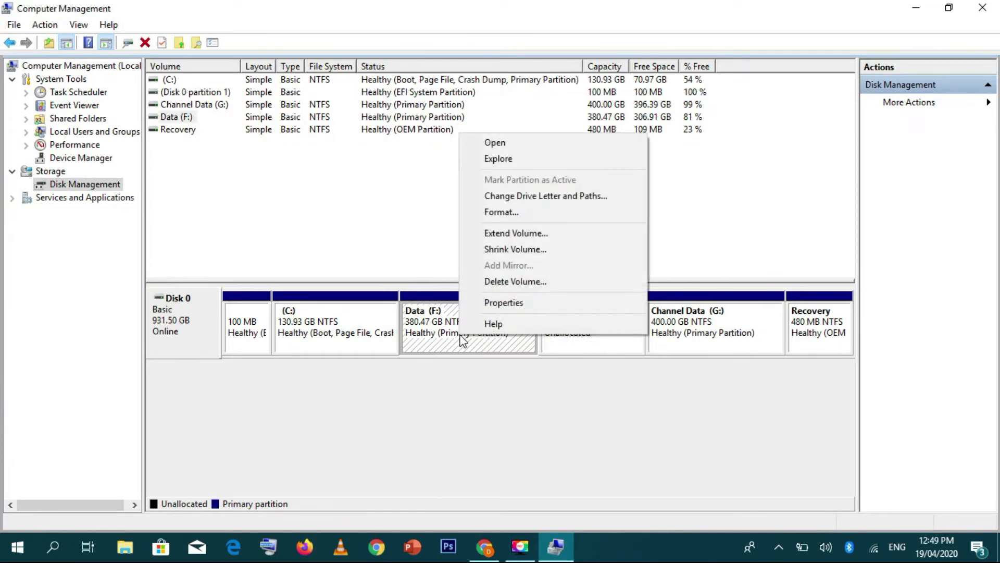
{"action": "left_click", "coordinate": [533, 235]}
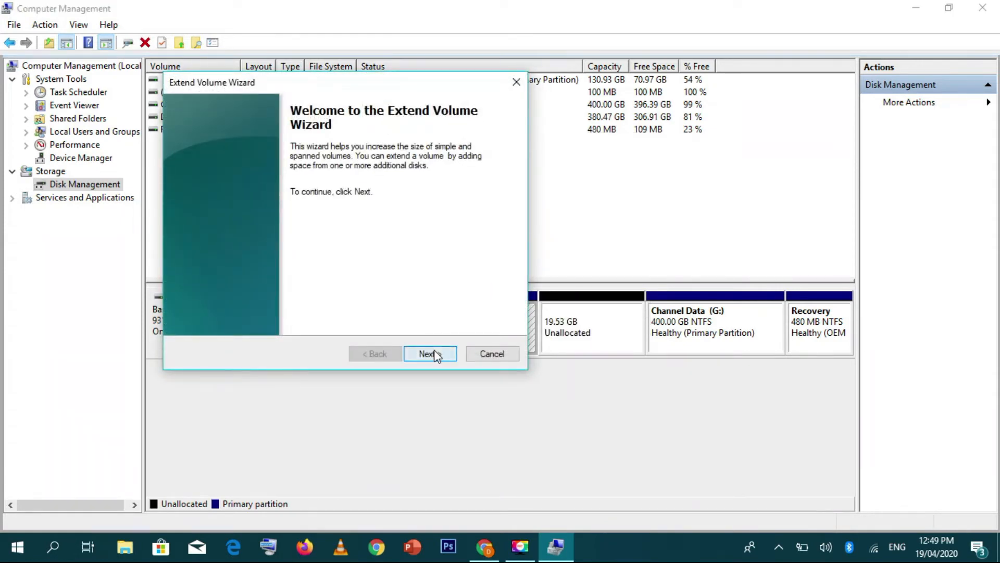
{"action": "left_click", "coordinate": [433, 353]}
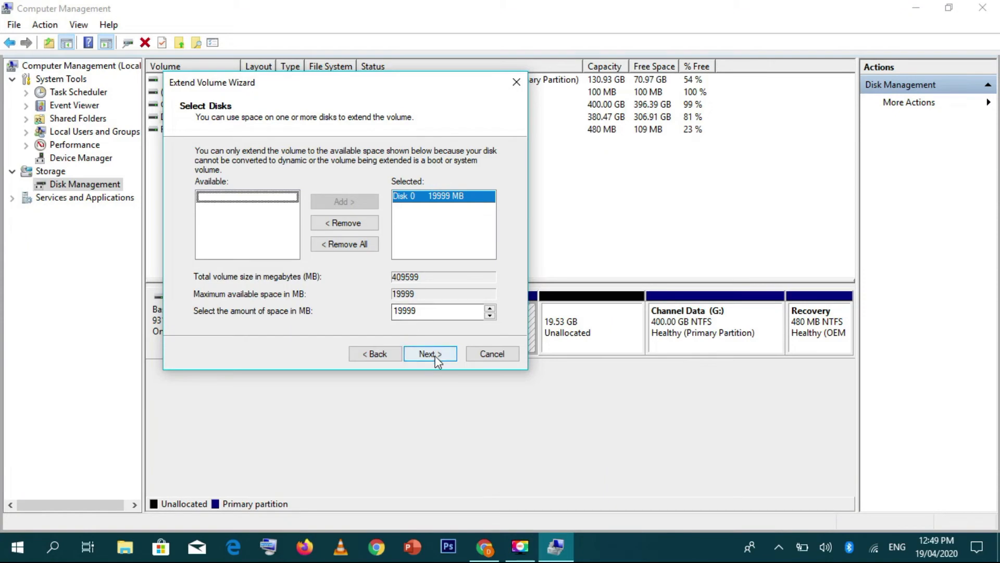
{"action": "left_click", "coordinate": [434, 354]}
{"action": "left_click", "coordinate": [434, 355]}
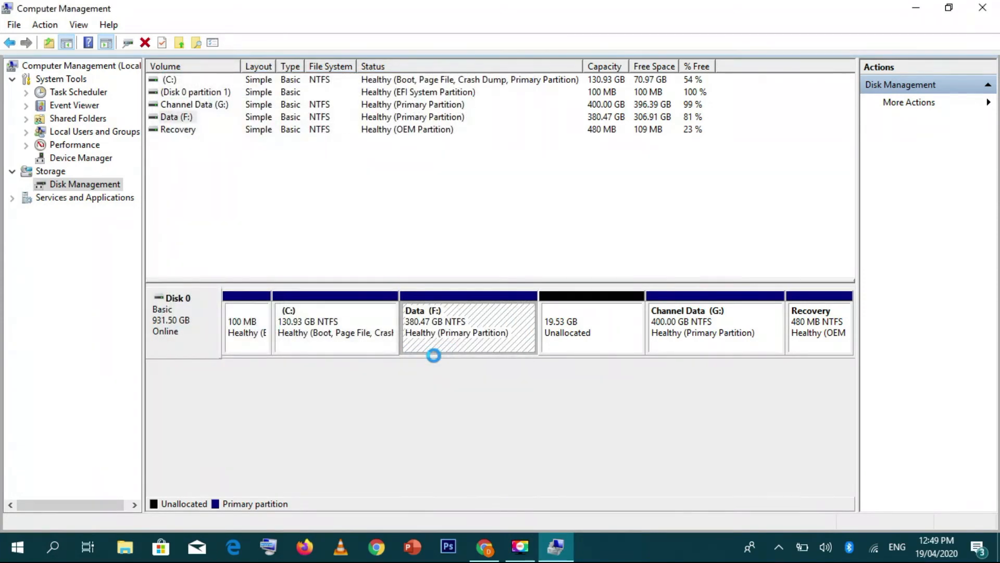
{"action": "left_click", "coordinate": [459, 324]}
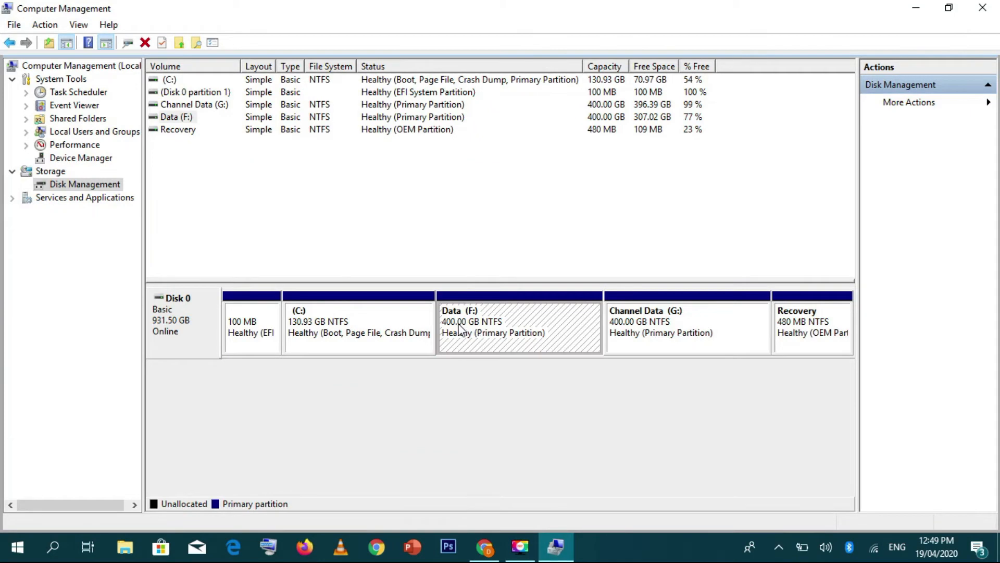
Refresh This PC in File Explorer and compare its drives with the volumes in Disk Management.
{"action": "left_click", "coordinate": [125, 547]}
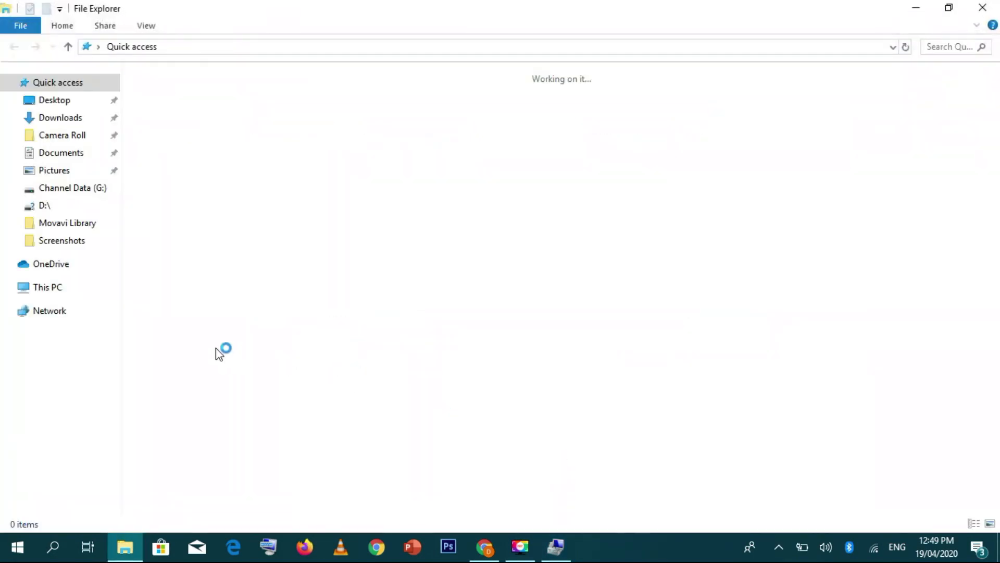
{"action": "left_click", "coordinate": [74, 287]}
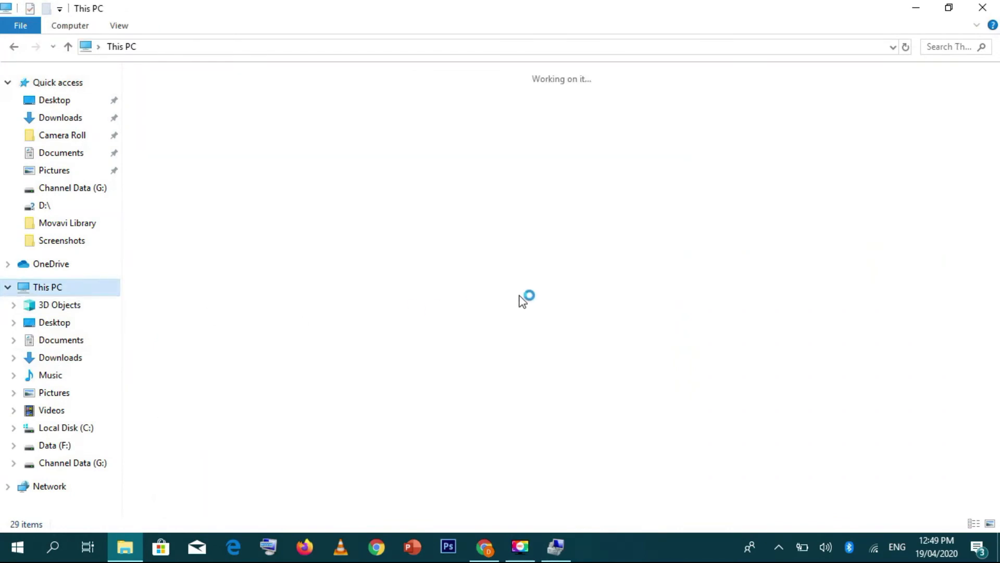
{"action": "right_click", "coordinate": [602, 292]}
{"action": "left_click", "coordinate": [438, 360]}
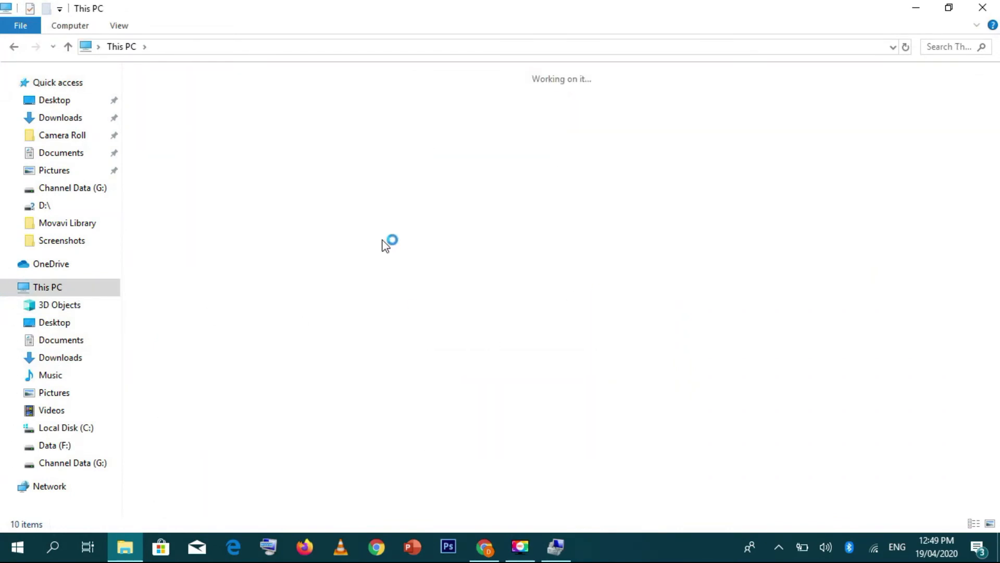
{"action": "left_click", "coordinate": [556, 546]}
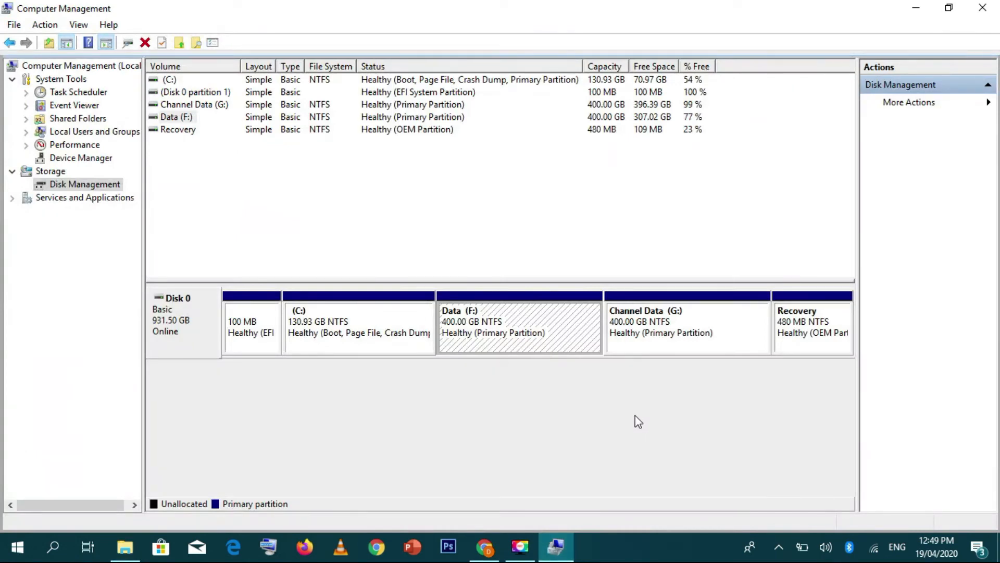
{"action": "left_click", "coordinate": [118, 555]}
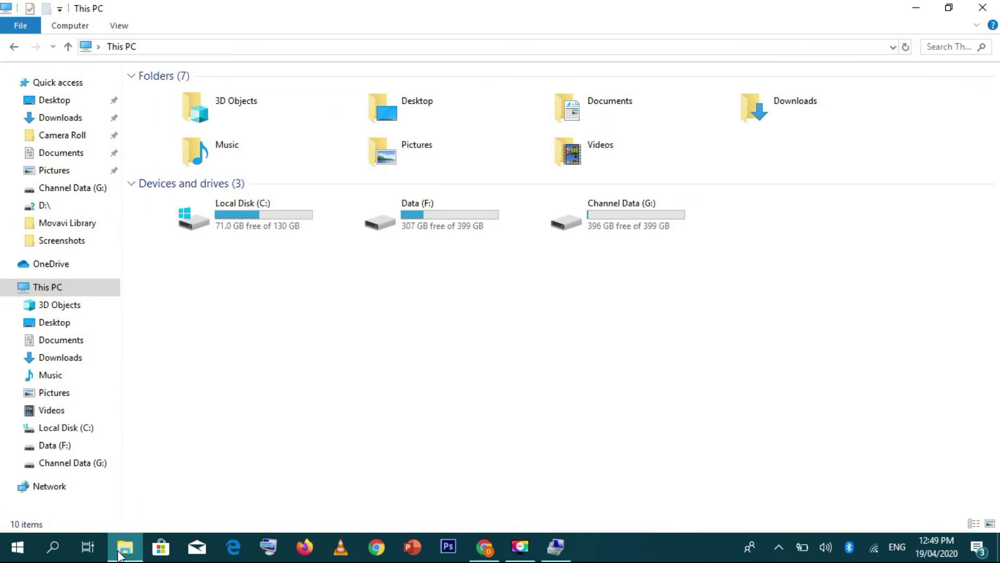
{"action": "left_click", "coordinate": [118, 555]}
Shrink the Channel Data (G:) volume by 200000 MB.
{"action": "left_click", "coordinate": [645, 341]}
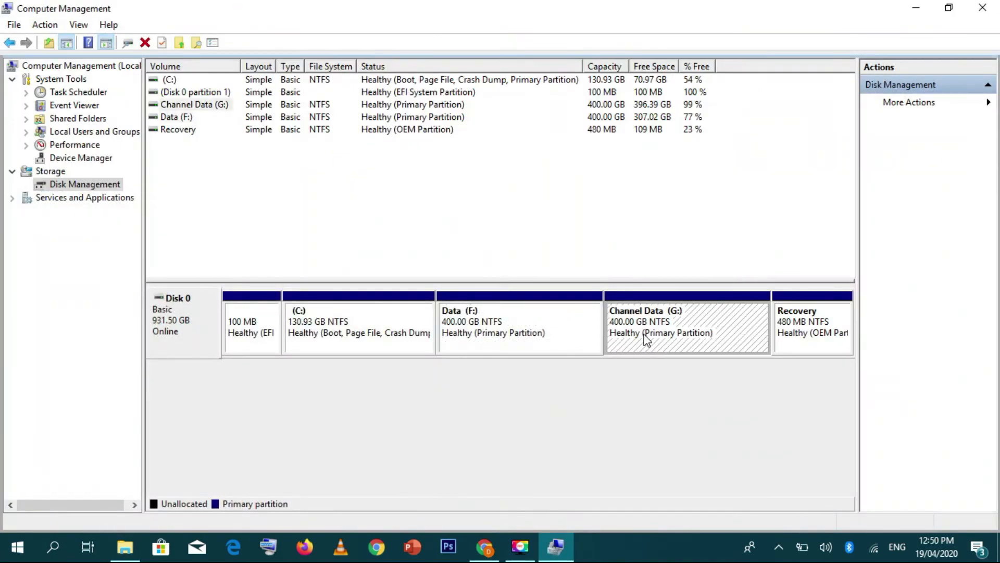
{"action": "right_click", "coordinate": [678, 337]}
{"action": "left_click", "coordinate": [745, 440]}
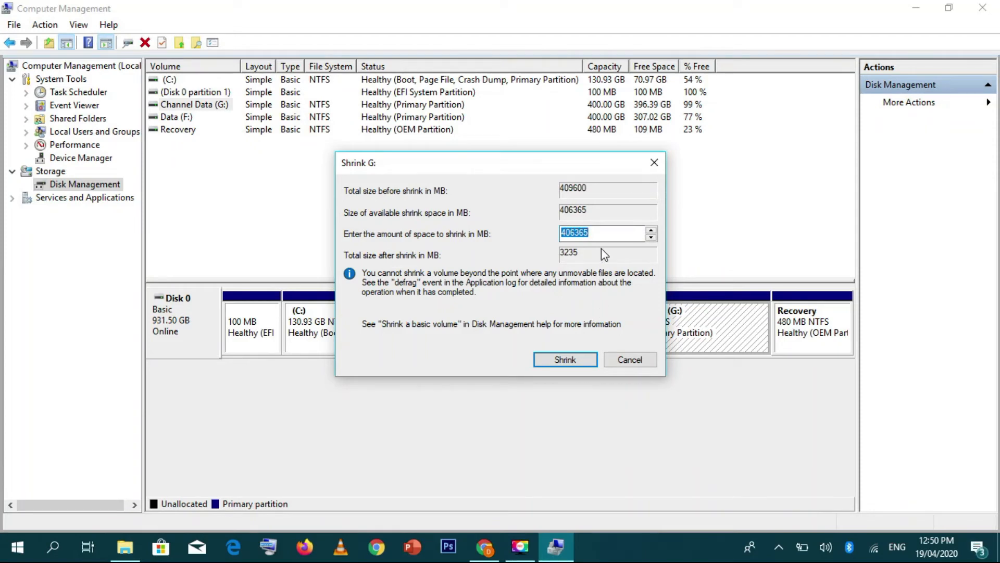
{"action": "type", "text": "200000"}
{"action": "left_click", "coordinate": [566, 360]}
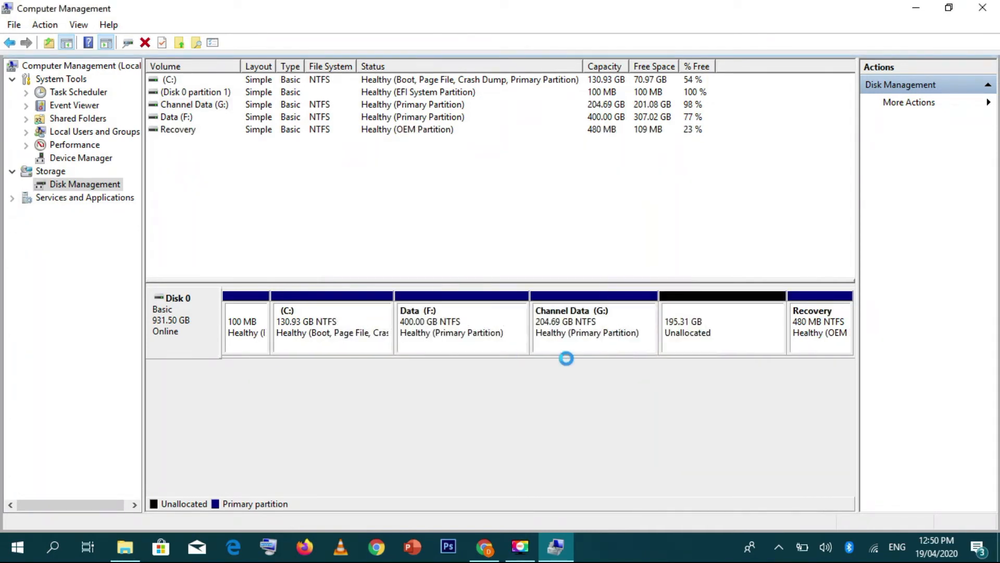
Create a 200000 MB simple volume in Disk 0's unallocated space, with drive letter D, quick-formatted as NTFS and labelled Temporary files.
{"action": "right_click", "coordinate": [699, 335]}
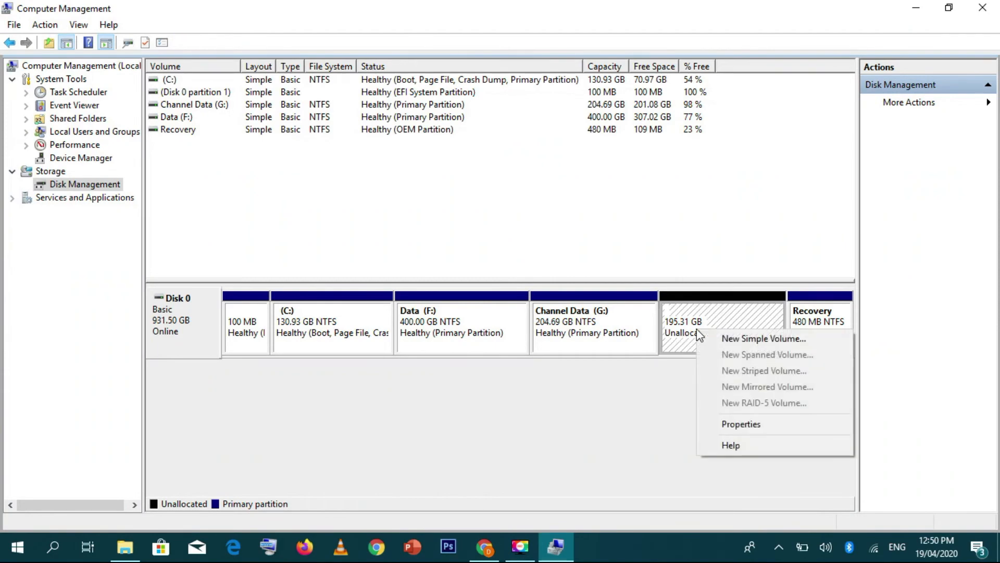
{"action": "left_click", "coordinate": [717, 339]}
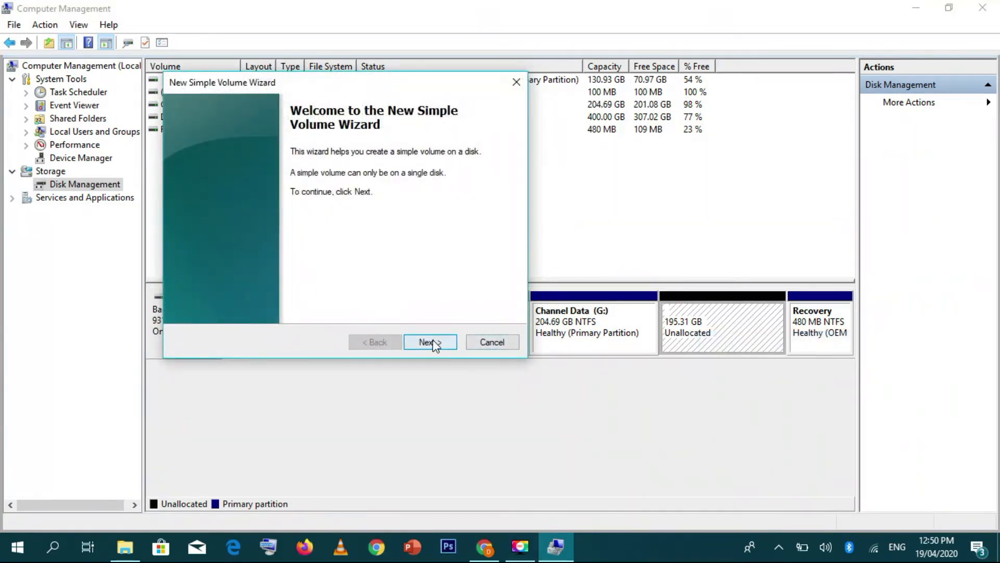
{"action": "left_click", "coordinate": [430, 342]}
{"action": "left_click", "coordinate": [430, 342]}
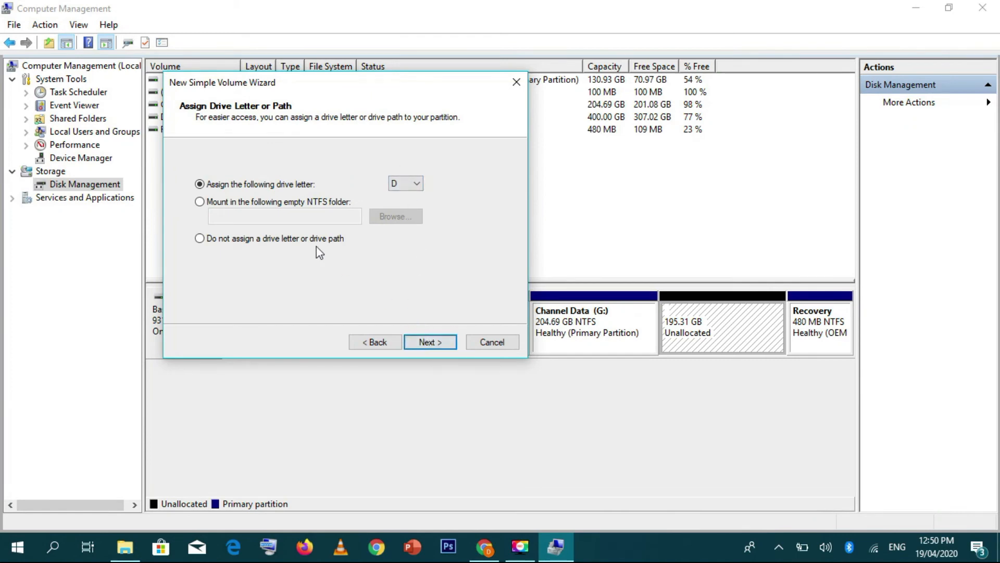
{"action": "left_click", "coordinate": [431, 342]}
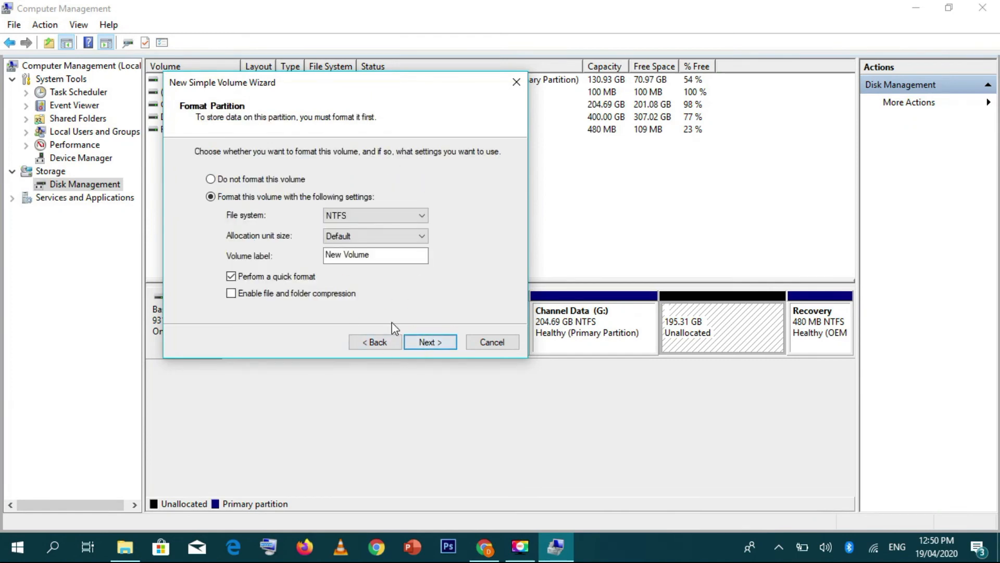
{"action": "left_click_drag", "start_coordinate": [389, 256], "coordinate": [299, 263]}
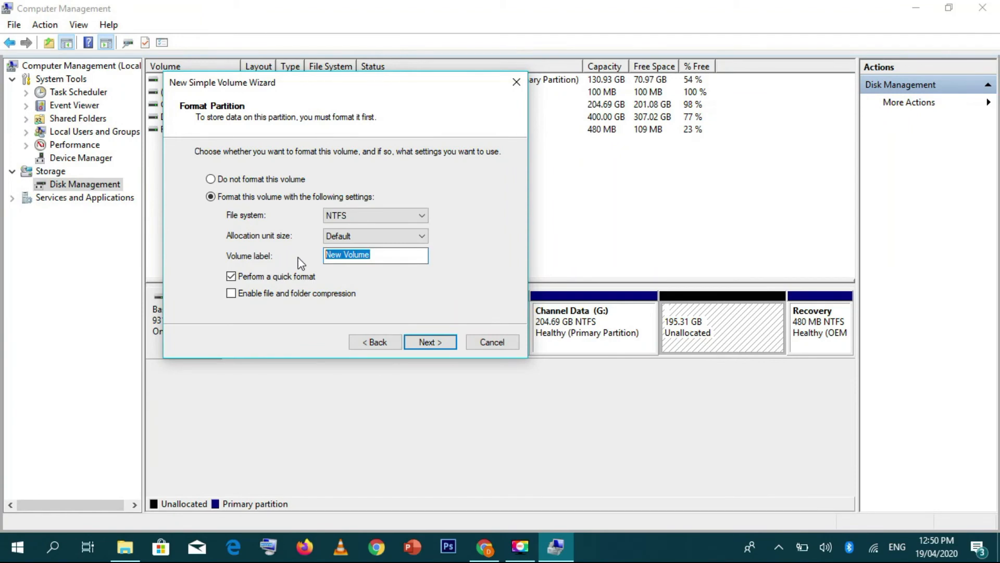
{"action": "type", "text": "Temporary files"}
{"action": "key", "text": "Return"}
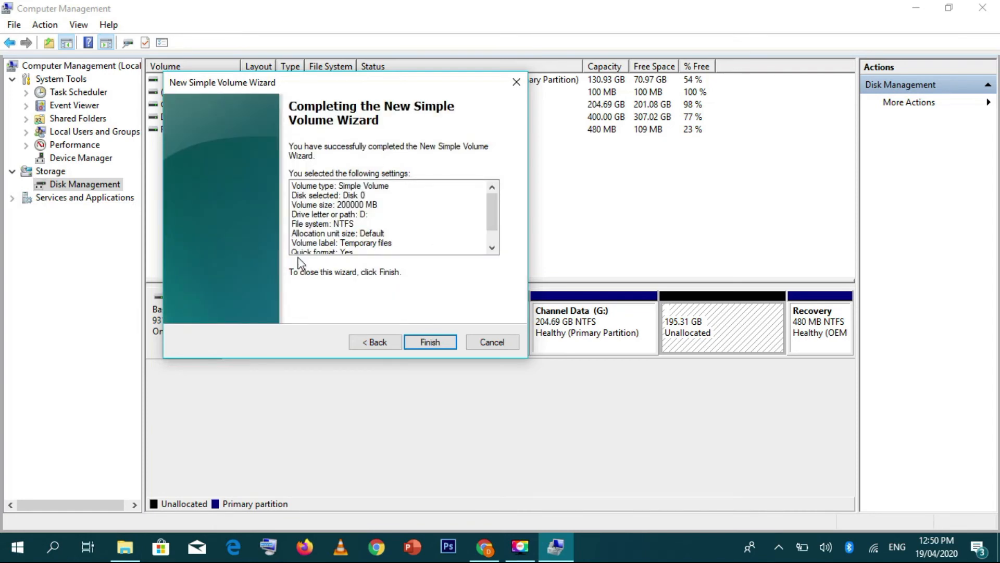
{"action": "left_click", "coordinate": [417, 341]}
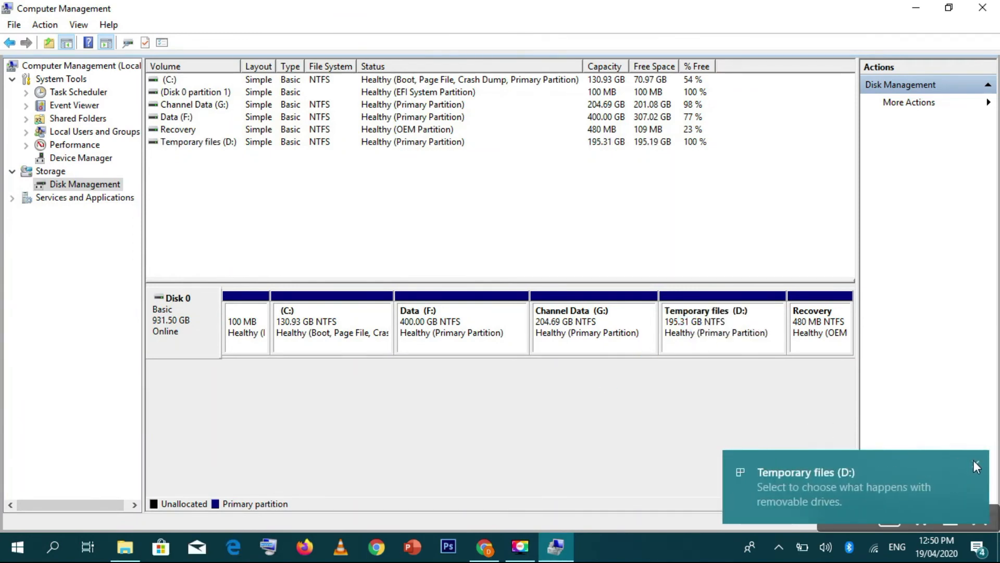
{"action": "left_click", "coordinate": [975, 462]}
Switch to File Explorer, refresh This PC, look inside the new Temporary files (D:) drive and return to This PC.
{"action": "left_click", "coordinate": [125, 546]}
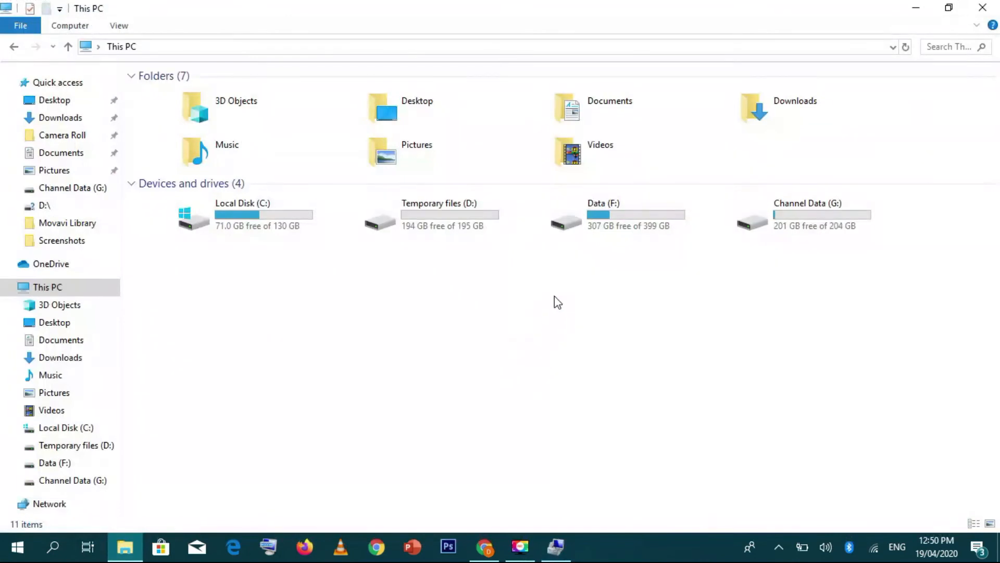
{"action": "right_click", "coordinate": [554, 296]}
{"action": "left_click", "coordinate": [489, 355]}
{"action": "double_click", "coordinate": [493, 207]}
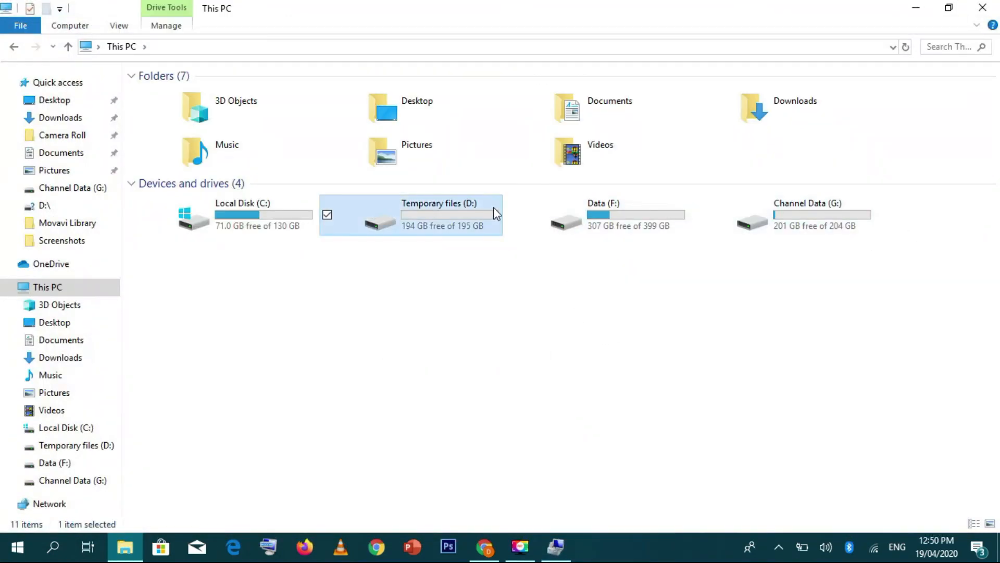
{"action": "left_click", "coordinate": [15, 50]}
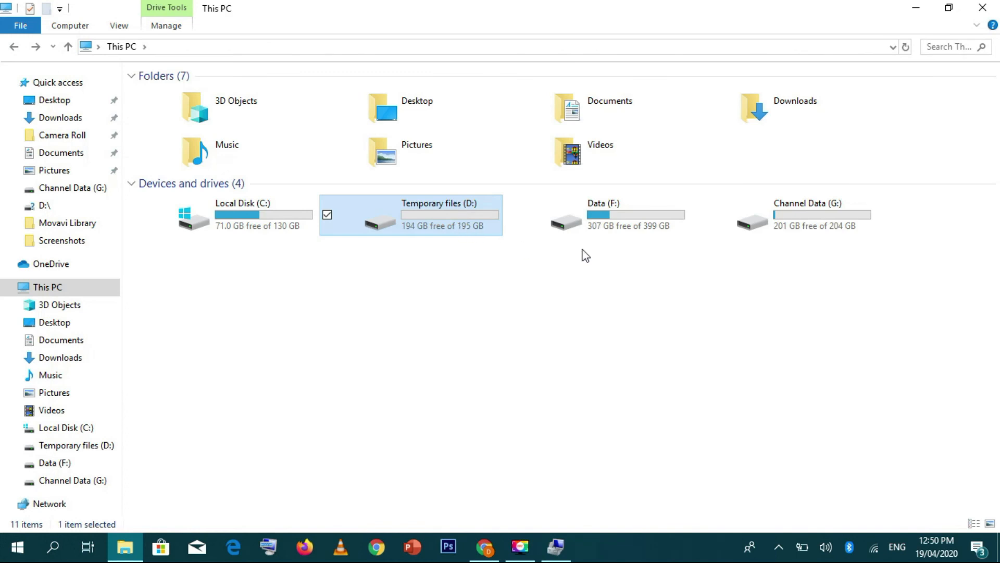
Move all folders inside TEmp files on the Data (F:) drive to the root of the Temporary files (D:) drive.
{"action": "left_click", "coordinate": [642, 227]}
{"action": "double_click", "coordinate": [641, 221]}
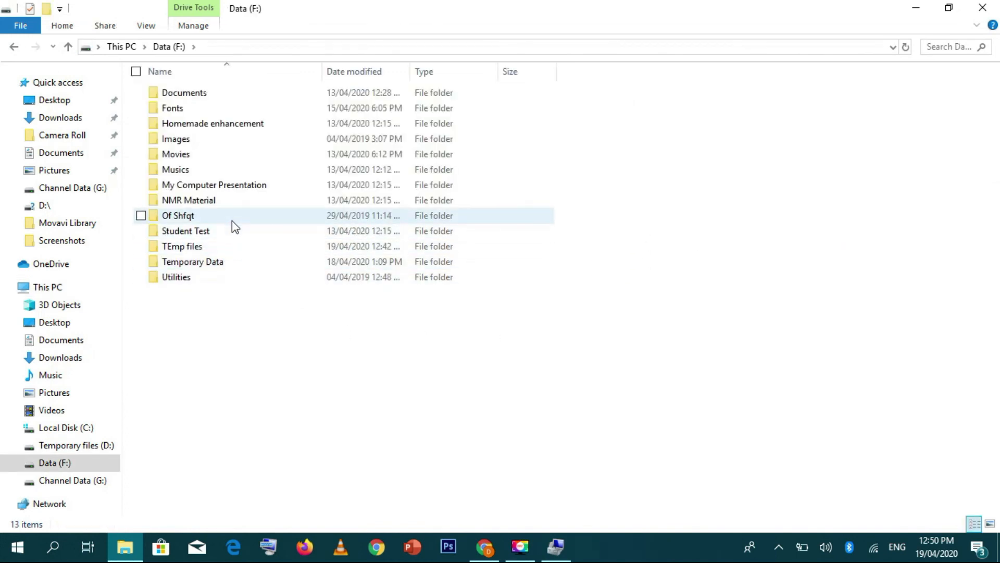
{"action": "left_click", "coordinate": [234, 246]}
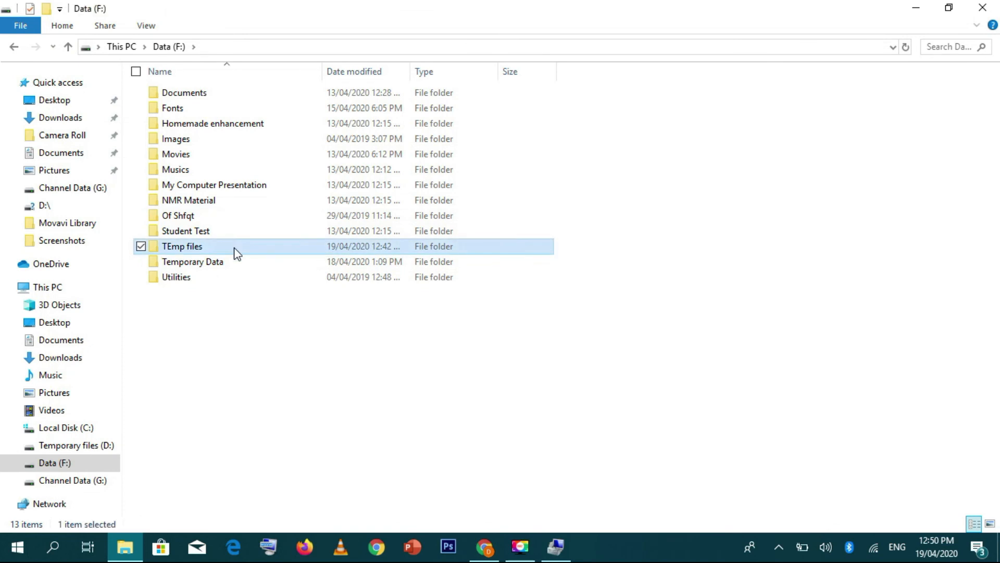
{"action": "double_click", "coordinate": [234, 247]}
{"action": "key", "text": "ctrl+a"}
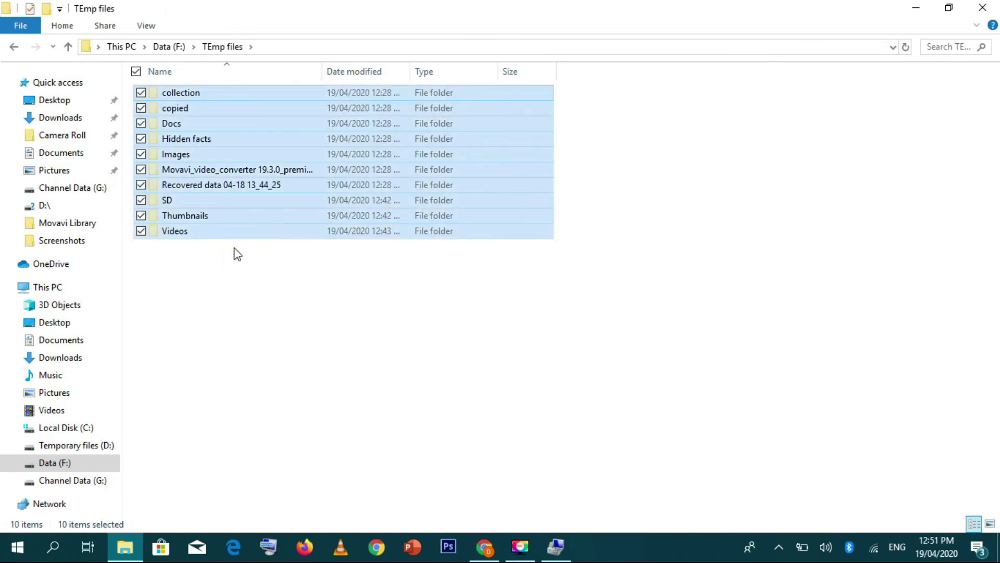
{"action": "key", "text": "alt+Left"}
{"action": "key", "text": "alt+Left"}
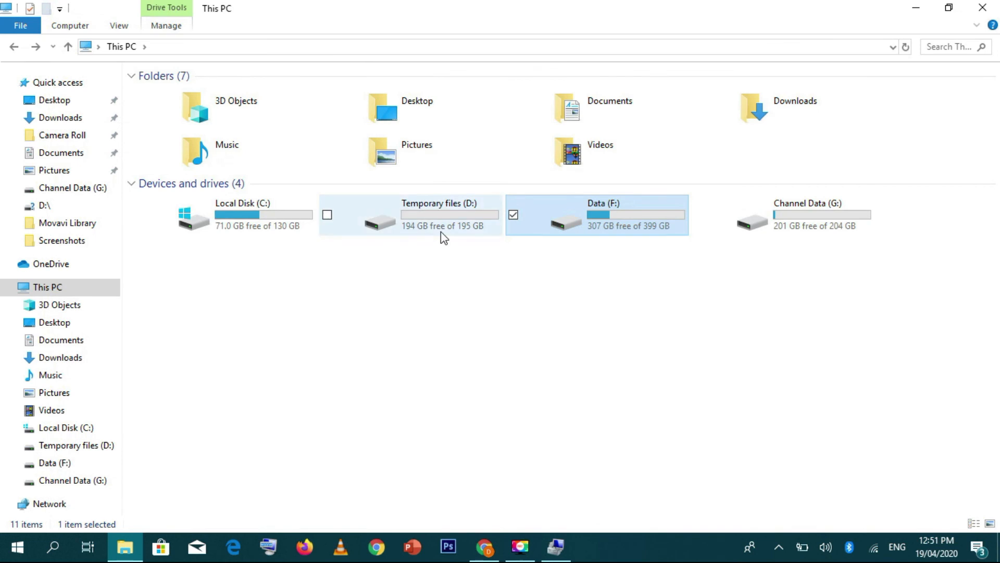
{"action": "double_click", "coordinate": [440, 232]}
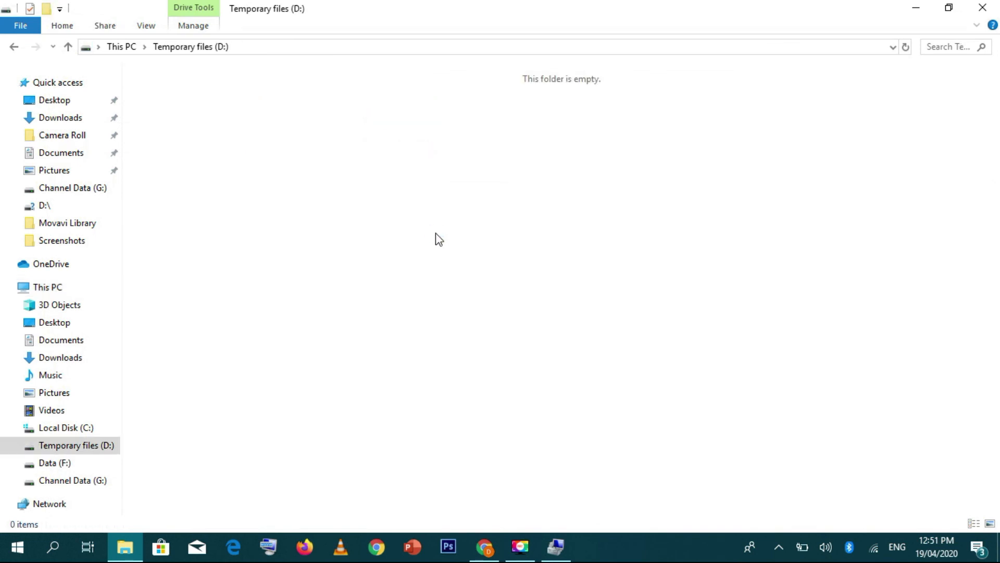
{"action": "key", "text": "ctrl+v"}
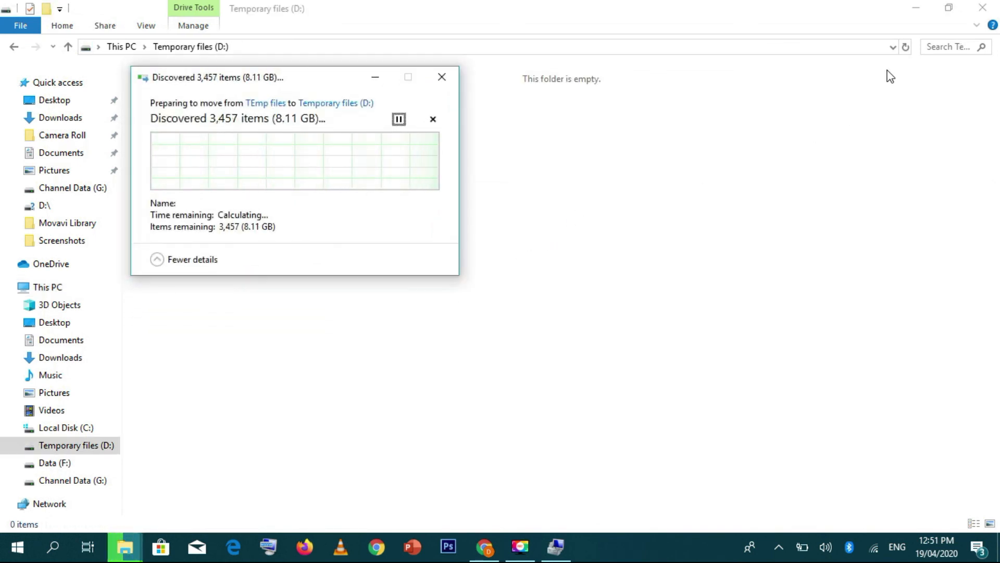